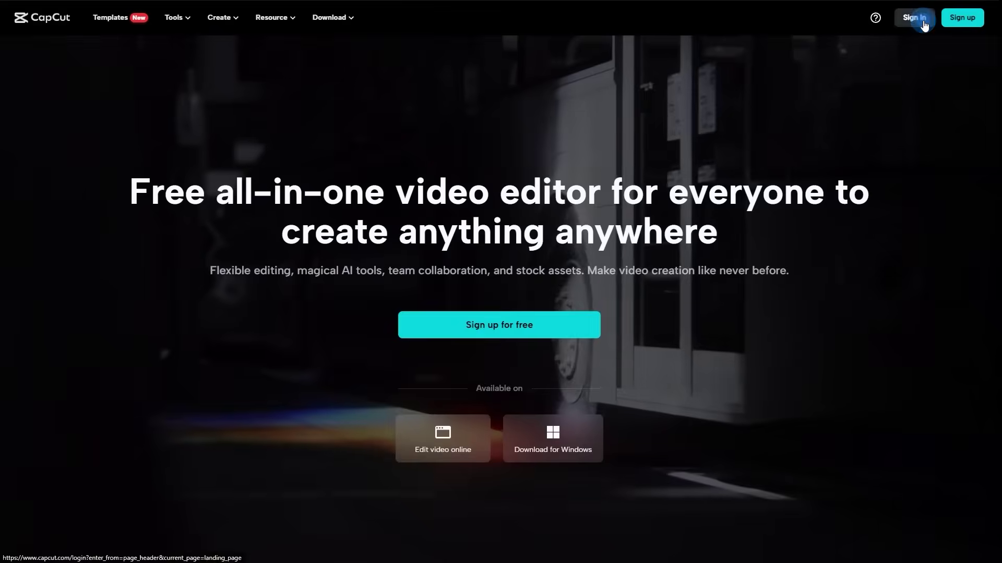
# Step: Sign in and start a new 16:9 widescreen video project
pyautogui.click(922, 21)
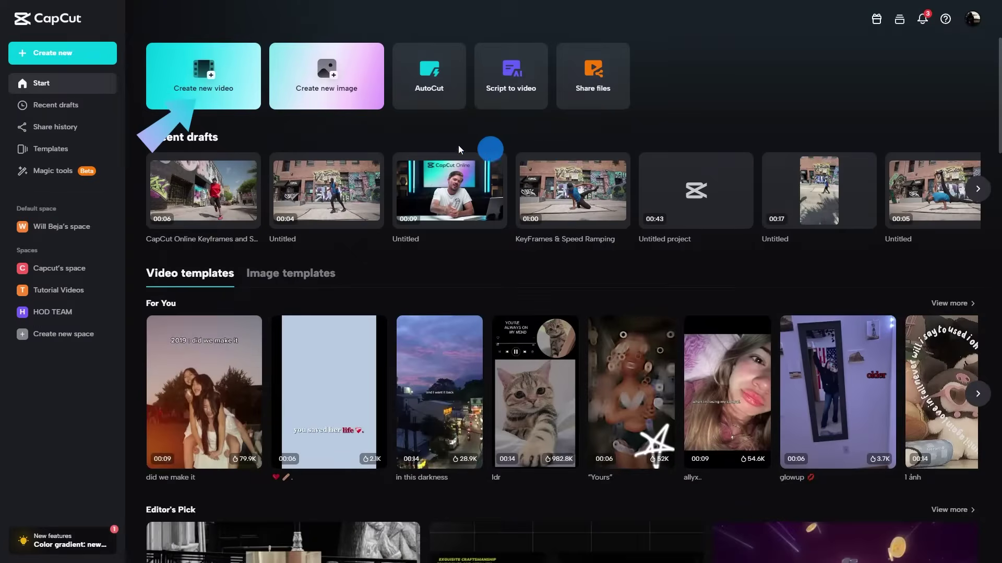
pyautogui.click(224, 91)
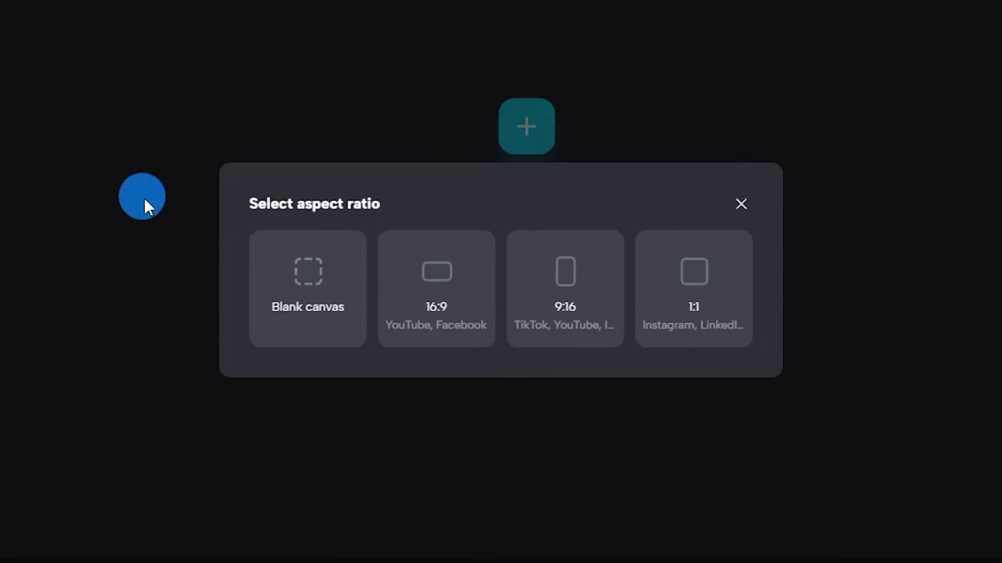
pyautogui.click(466, 303)
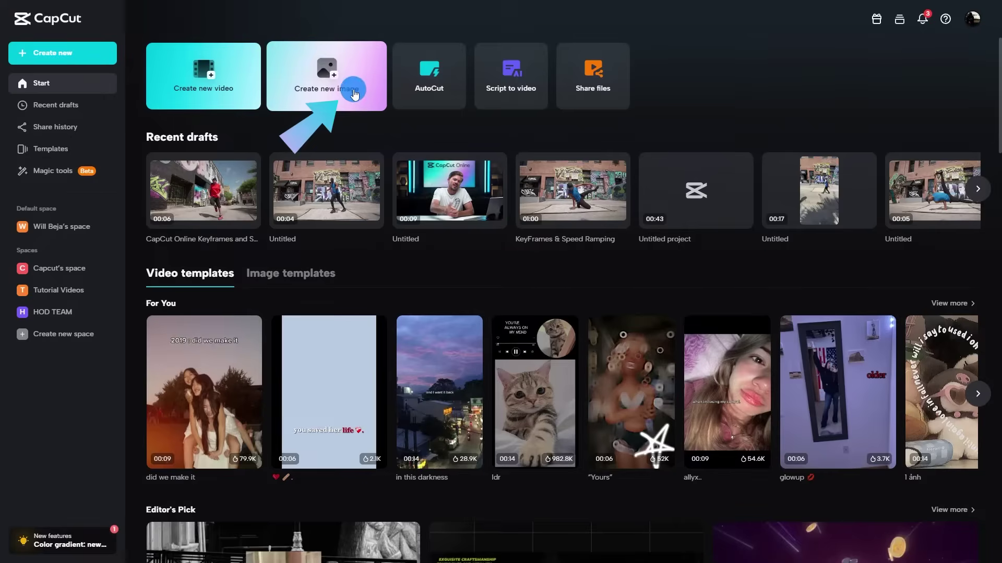
# Step: Start a 1080 x 1080 px image design and browse the For You templates
pyautogui.click(355, 92)
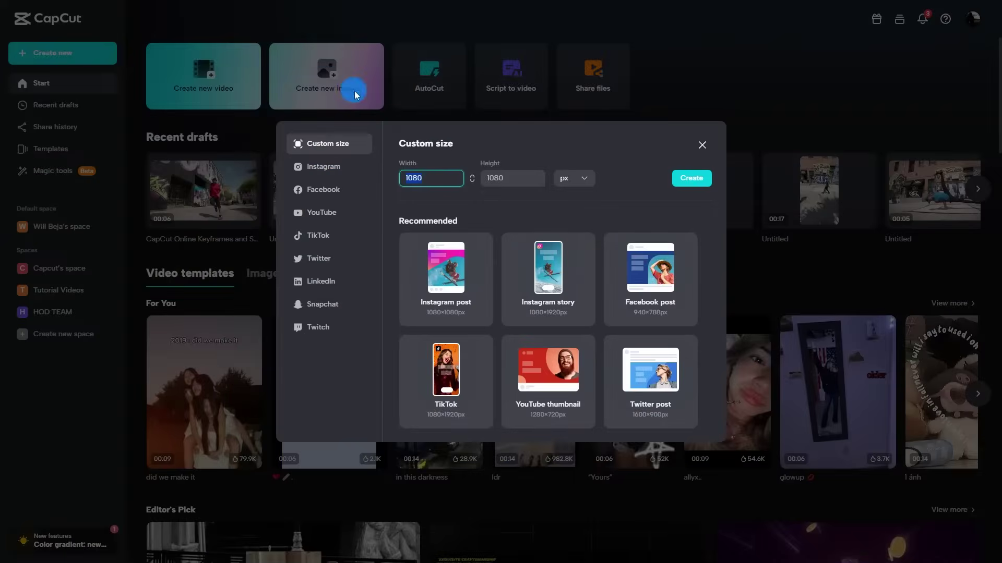
pyautogui.click(691, 183)
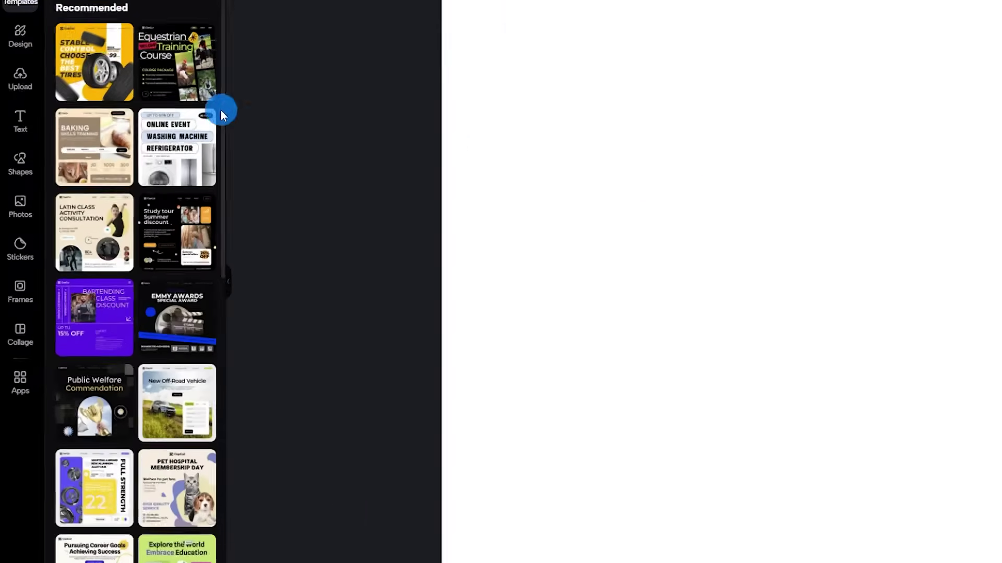
pyautogui.scroll(-6, 264, 118)
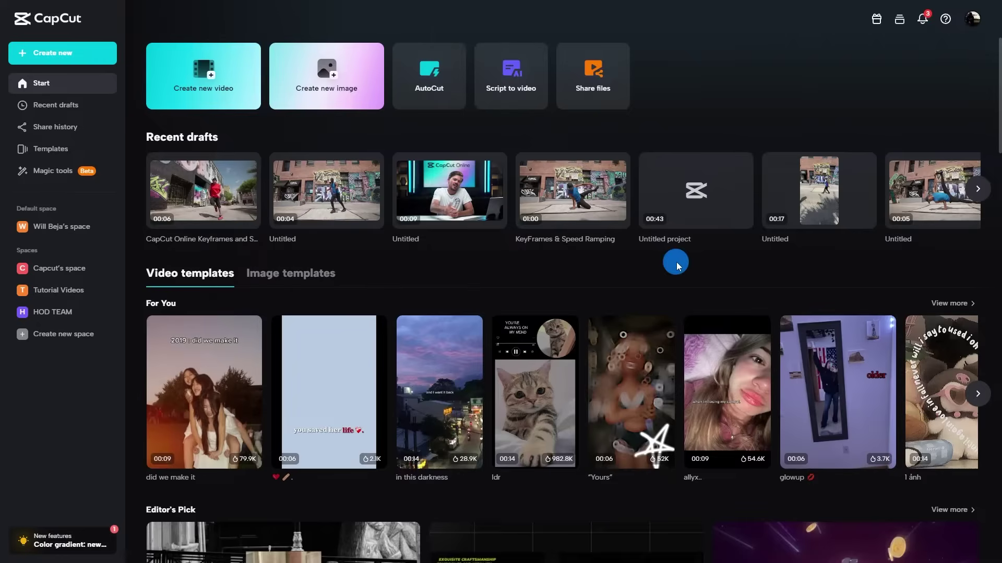
pyautogui.scroll(-4, 676, 266)
pyautogui.click(978, 187)
pyautogui.click(978, 186)
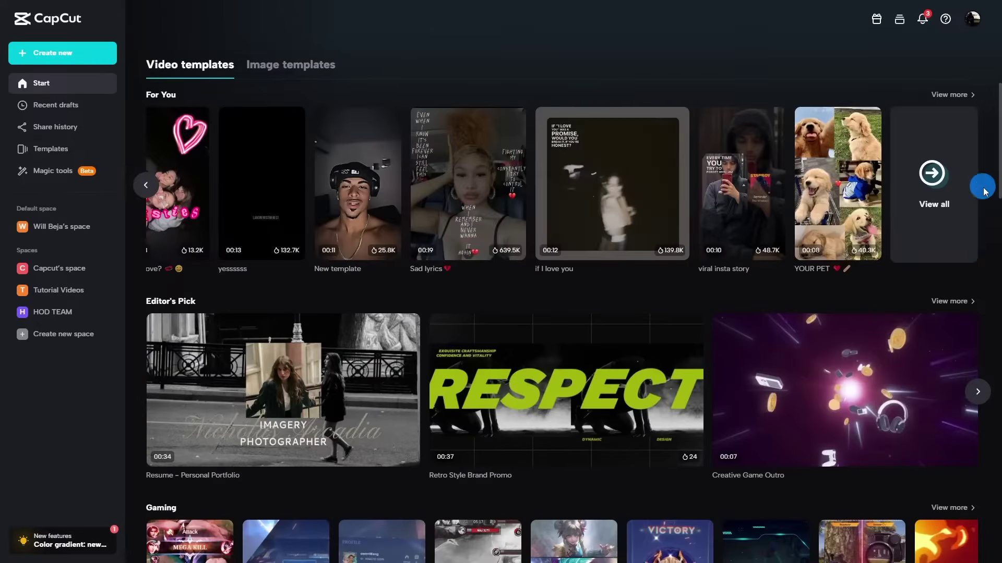
# Step: Browse the image templates, then go to the Magic tools page
pyautogui.click(300, 67)
pyautogui.scroll(-10, 539, 268)
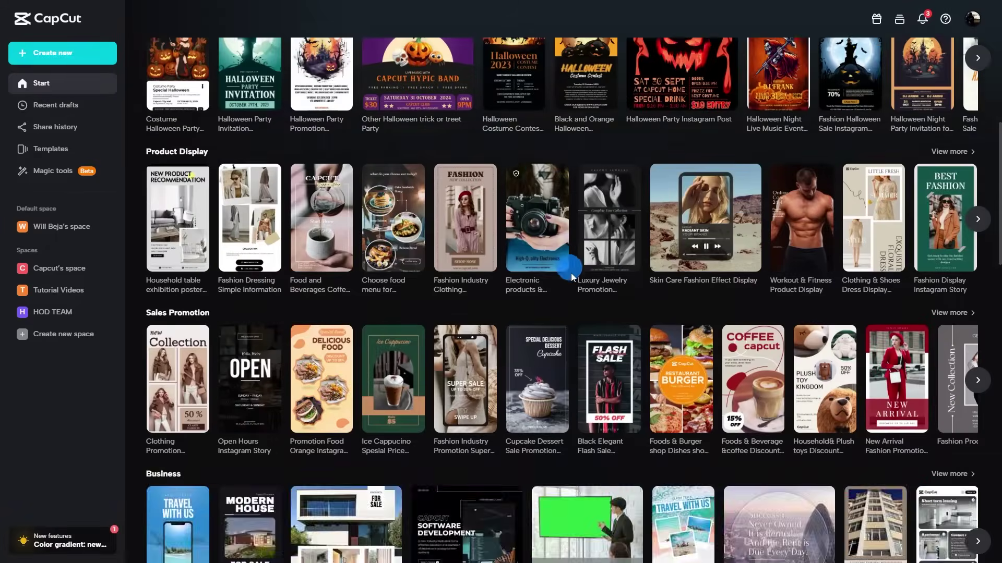
pyautogui.scroll(-14, 576, 296)
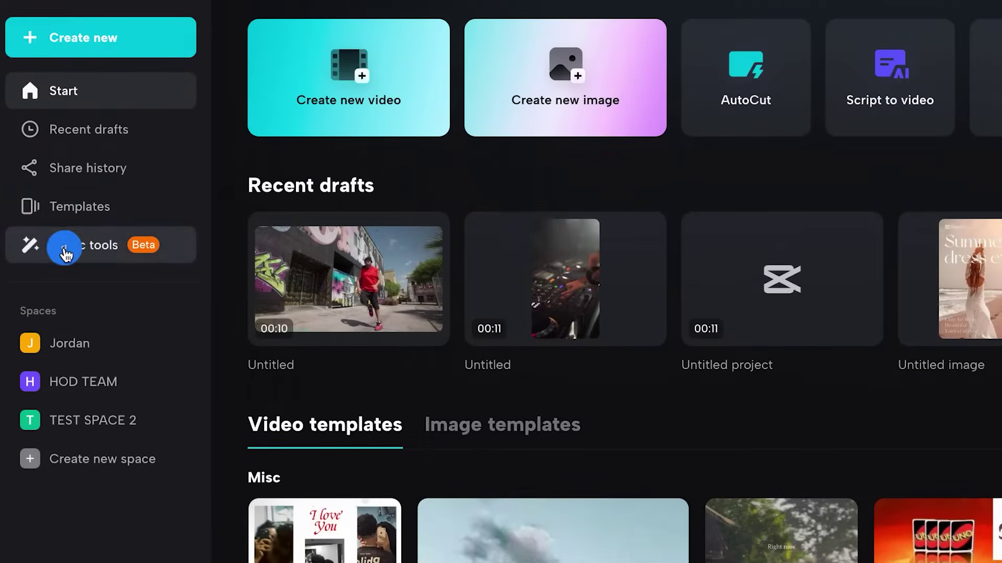
pyautogui.click(65, 254)
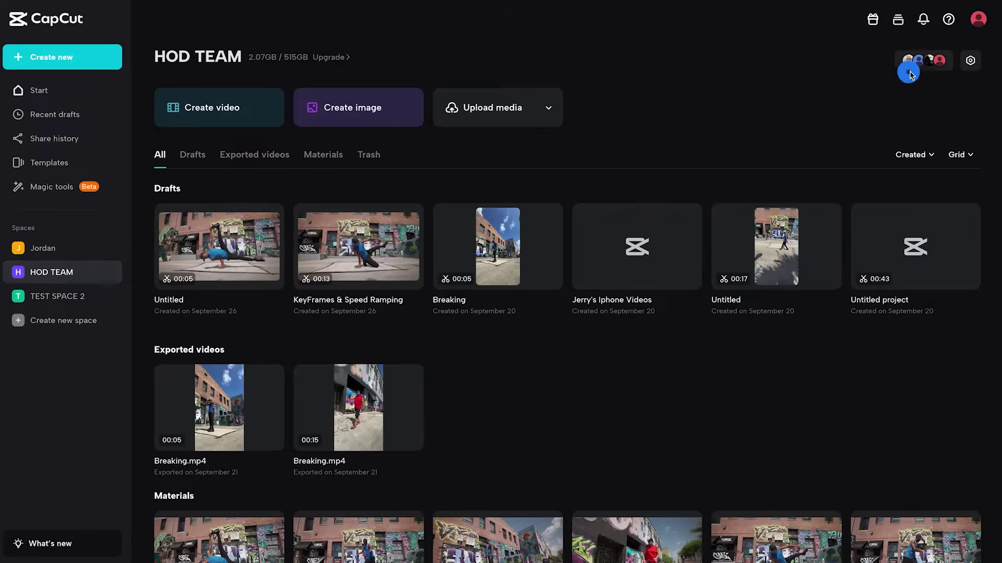
# Step: View the HOD TEAM space's member settings from its avatars
pyautogui.click(927, 65)
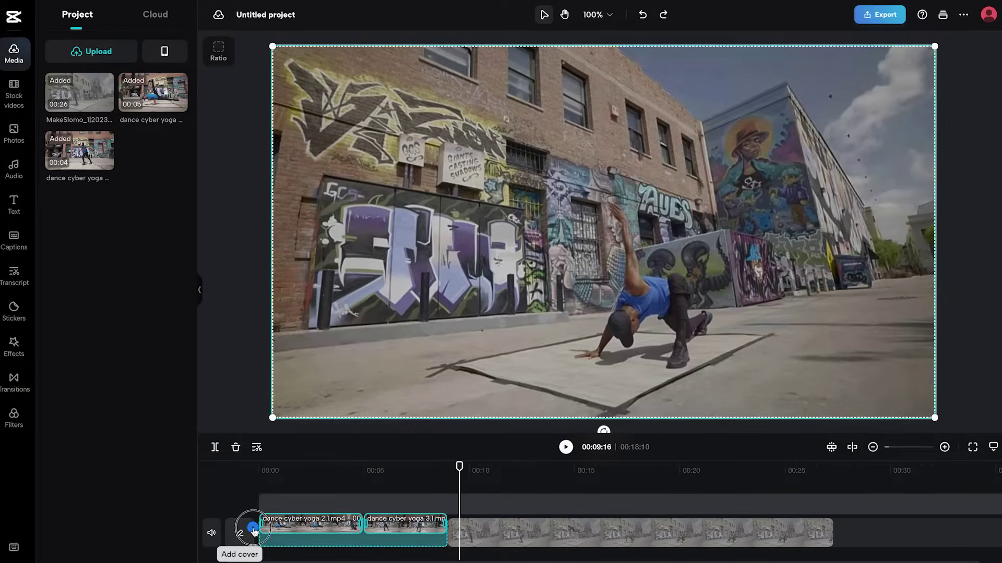
# Step: Remove the two dance clips and put dance cyber yoga 3.1.mp4 on the main track
pyautogui.moveTo(257, 537); pyautogui.dragTo(255, 509)
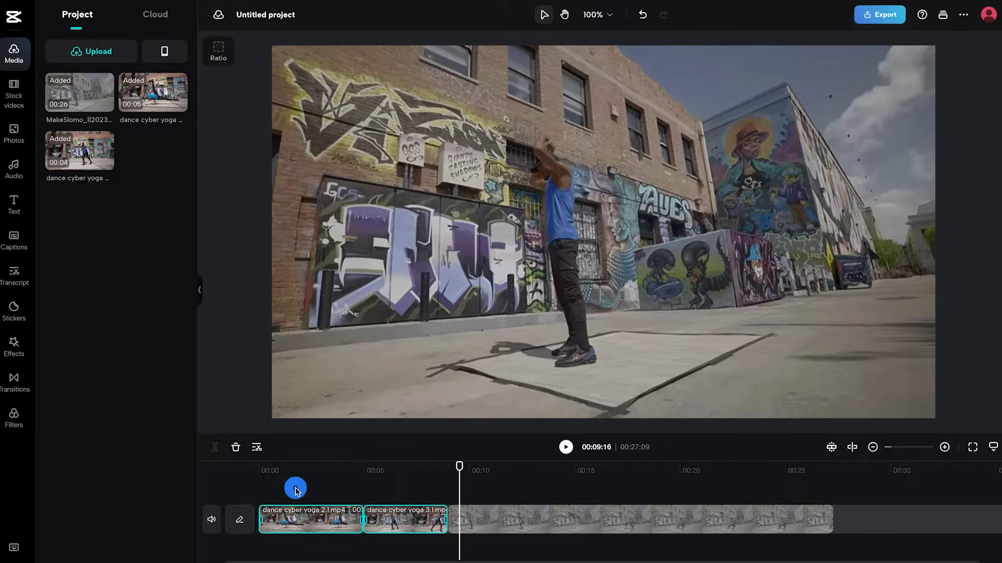
pyautogui.press('Delete')
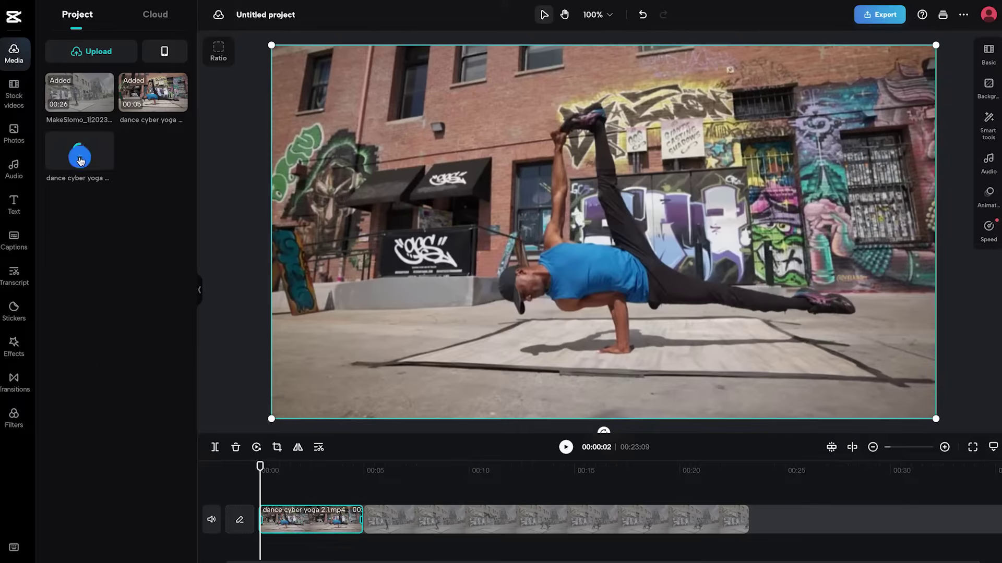
pyautogui.moveTo(80, 152)
pyautogui.mouseDown()
pyautogui.moveTo(345, 416)
pyautogui.moveTo(362, 522)
pyautogui.mouseUp()
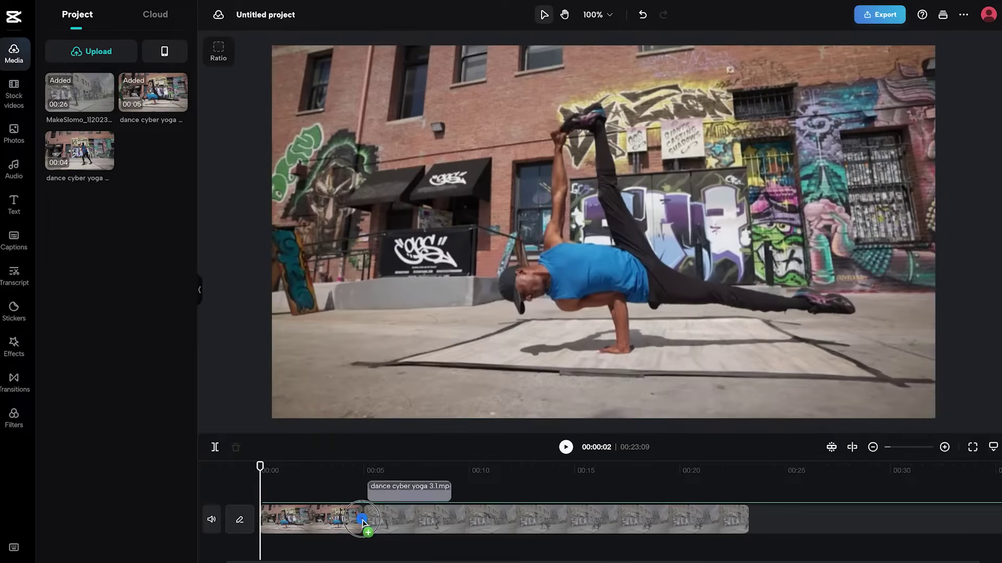
# Step: Select several footage files to upload and list the HOD TEAM cloud media
pyautogui.click(98, 52)
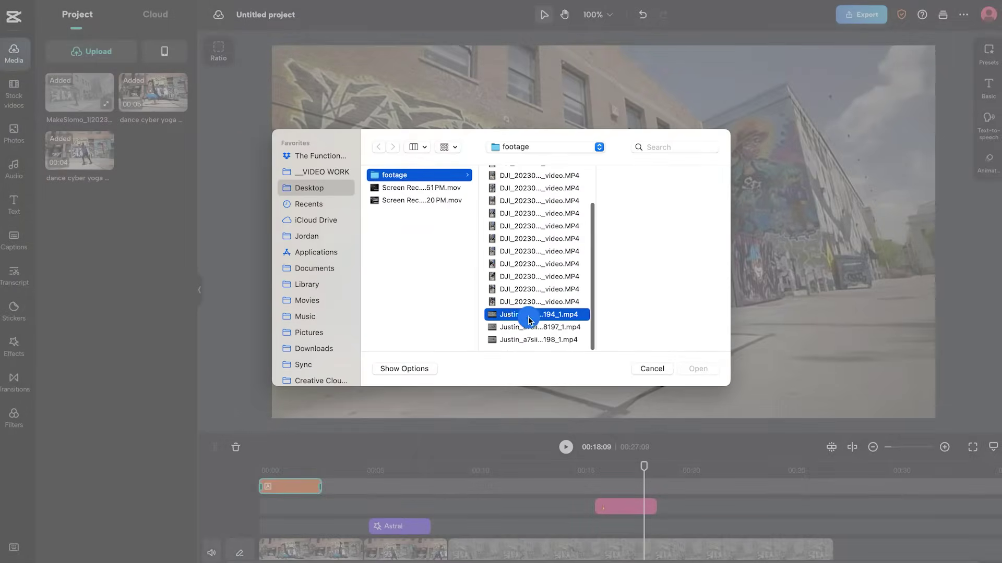
pyautogui.hotkey('shift', 'Up')
pyautogui.hotkey('shift', 'Up')
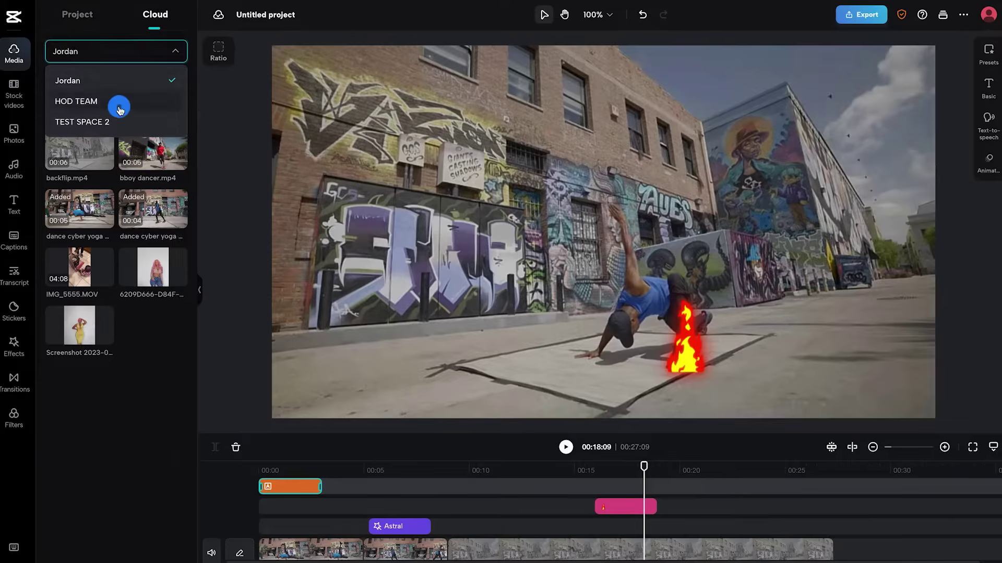
pyautogui.click(119, 102)
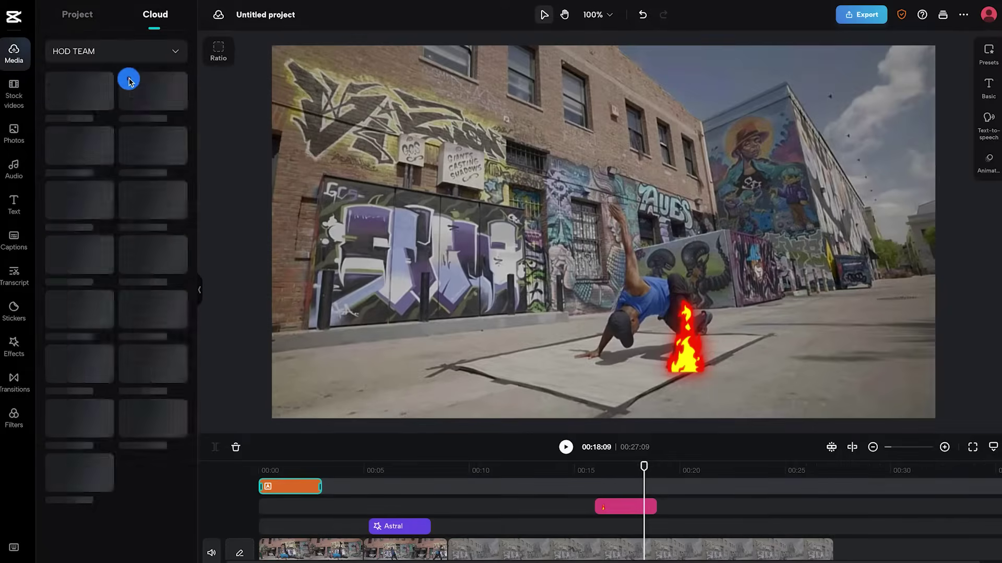
pyautogui.scroll(-1, 128, 192)
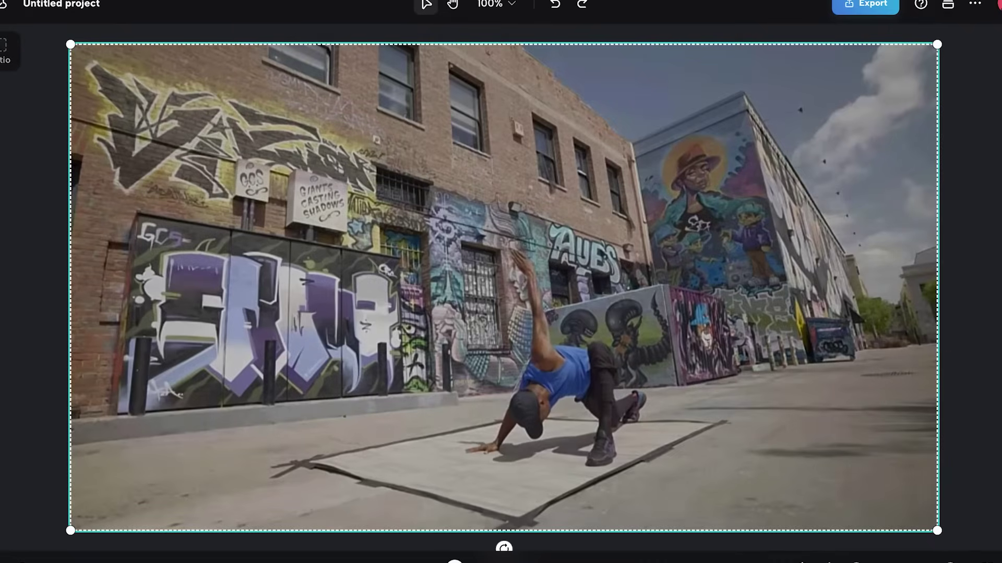
# Step: Raise the slow-motion clip's saturation to 37 and brighten it, then select the first dance clip
pyautogui.click(299, 536)
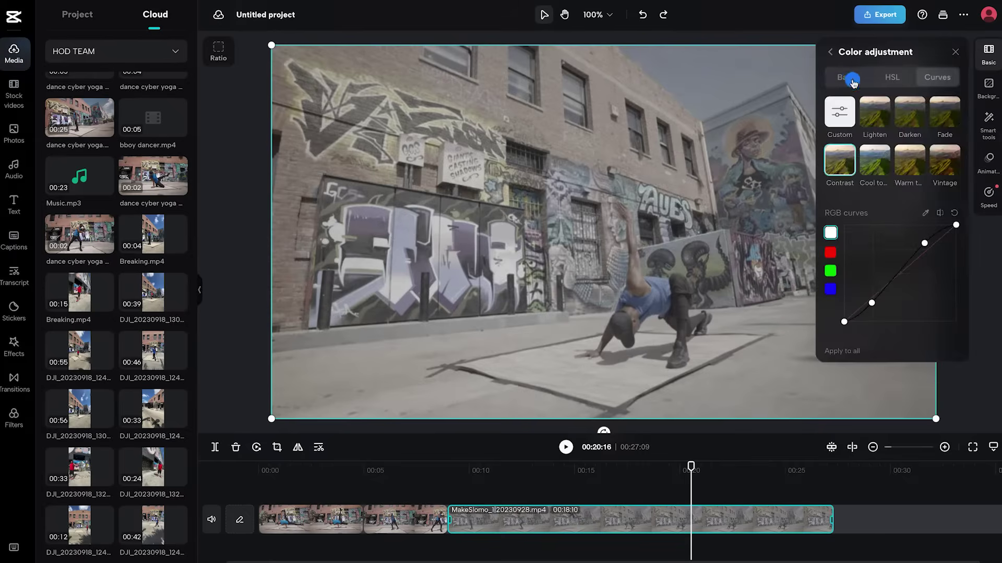
pyautogui.click(862, 142)
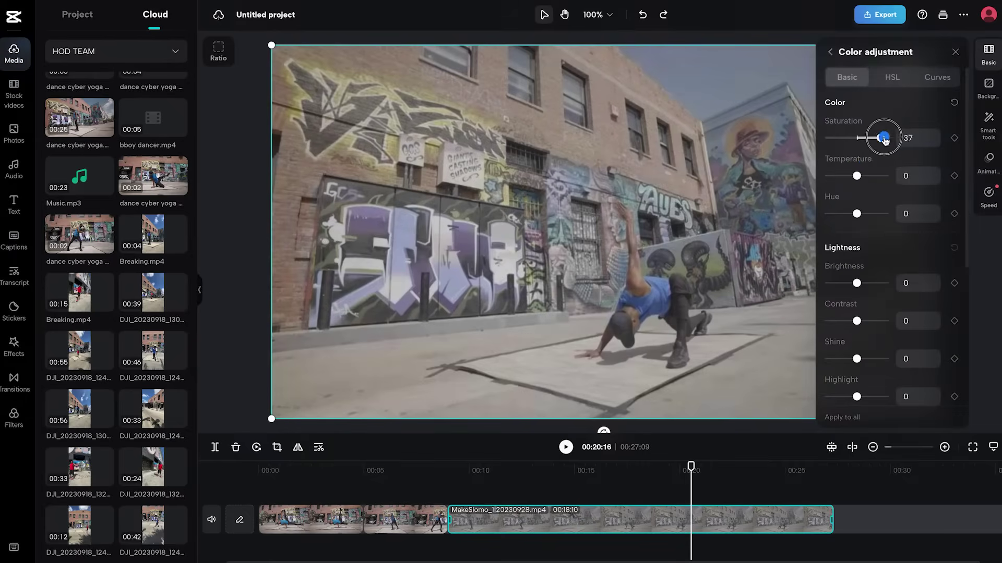
pyautogui.click(859, 284)
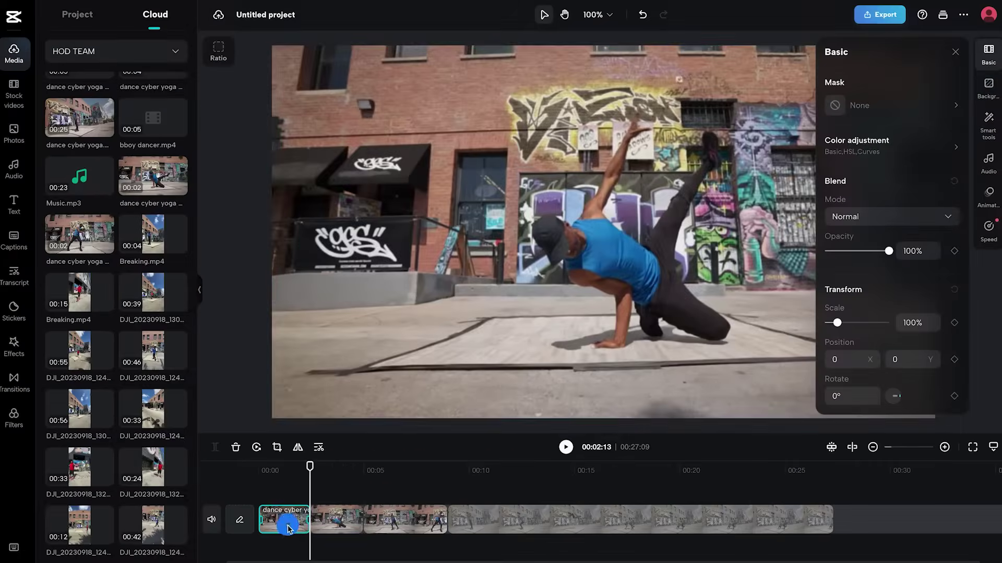
pyautogui.click(287, 528)
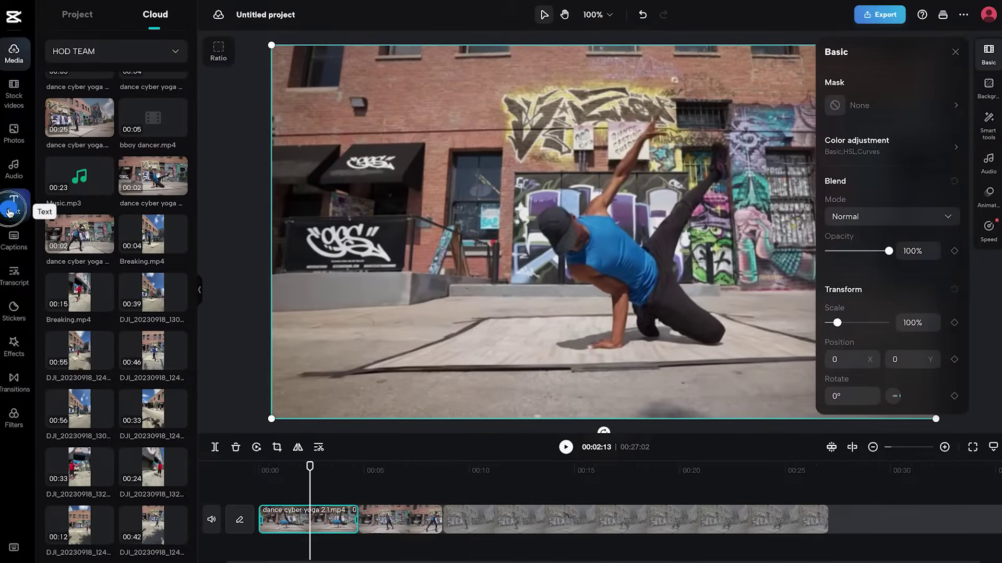
pyautogui.click(10, 209)
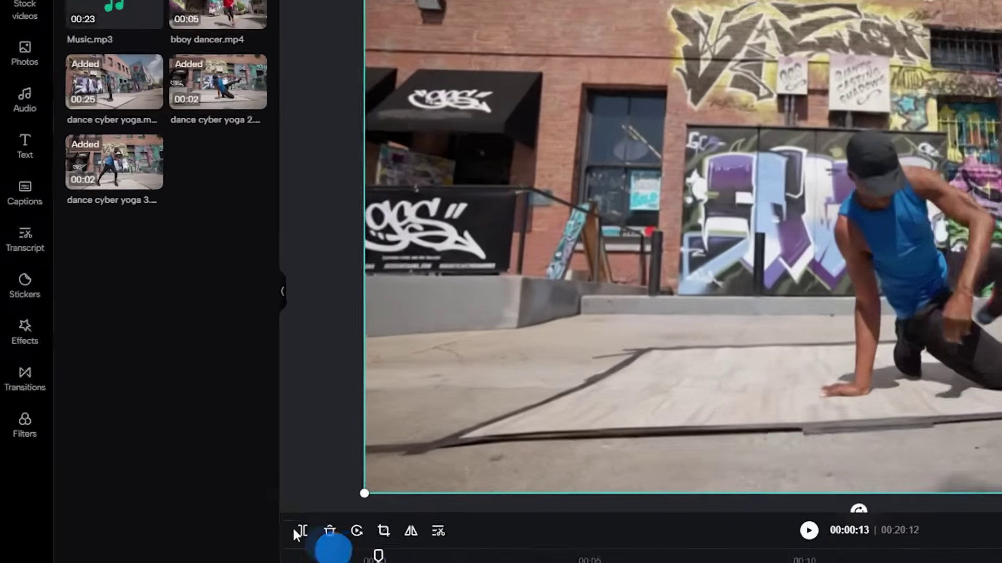
# Step: Browse the filters and effects libraries
pyautogui.click(21, 382)
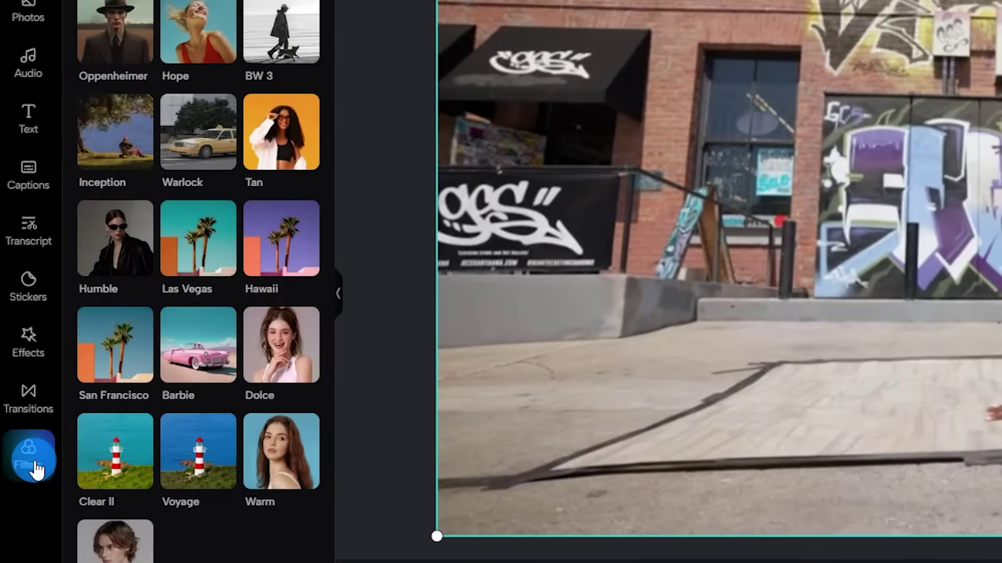
pyautogui.scroll(-10, 331, 4)
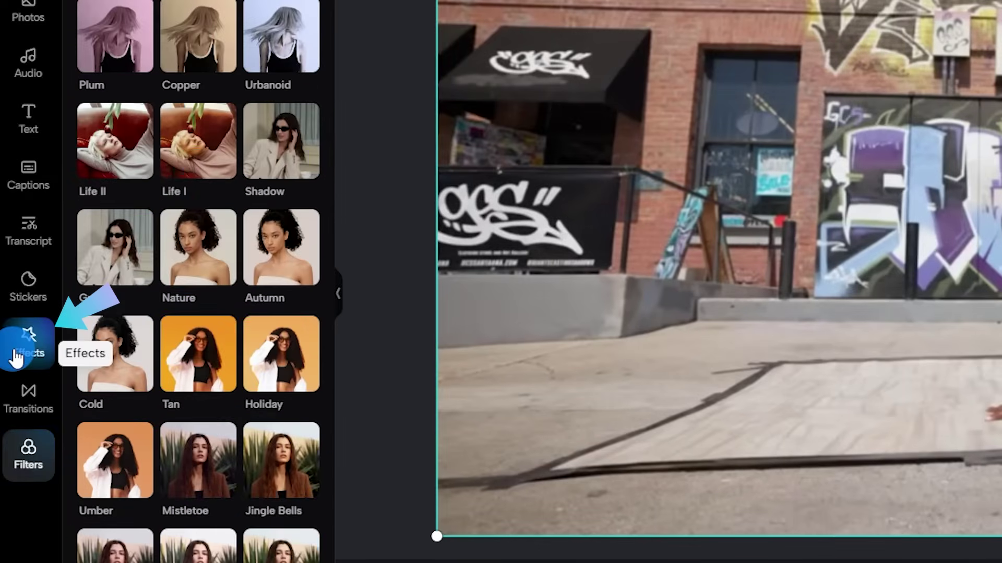
pyautogui.click(18, 353)
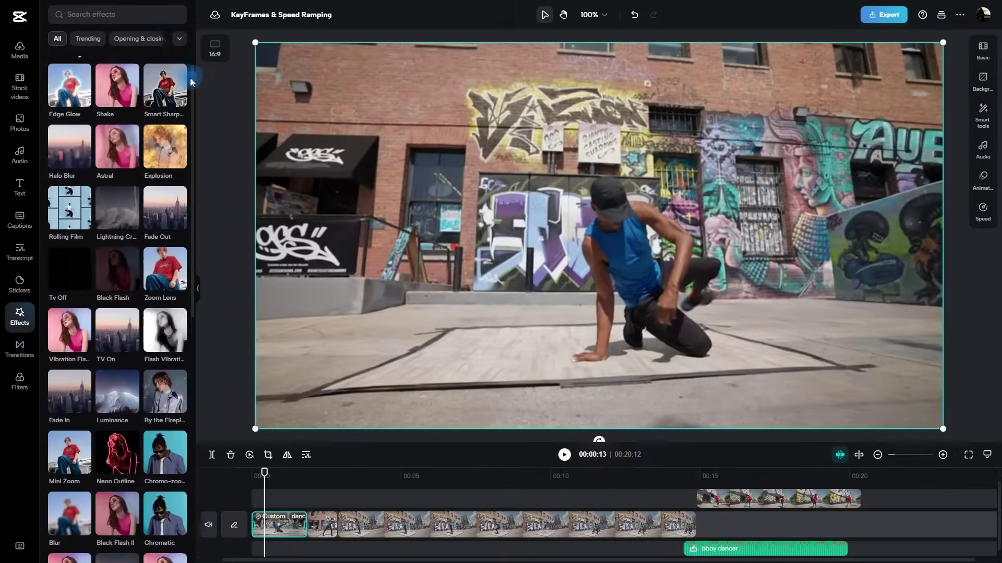
pyautogui.scroll(-6, 327, 35)
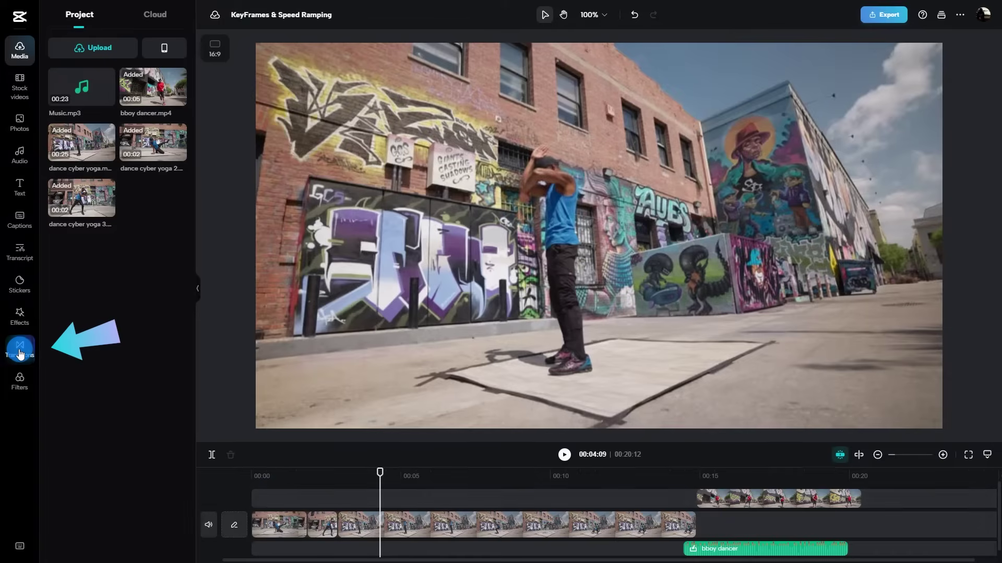
# Step: Add a transition at the first clip junction and a glitch transition at the next, then replay
pyautogui.click(20, 355)
pyautogui.moveTo(192, 243); pyautogui.dragTo(201, 456)
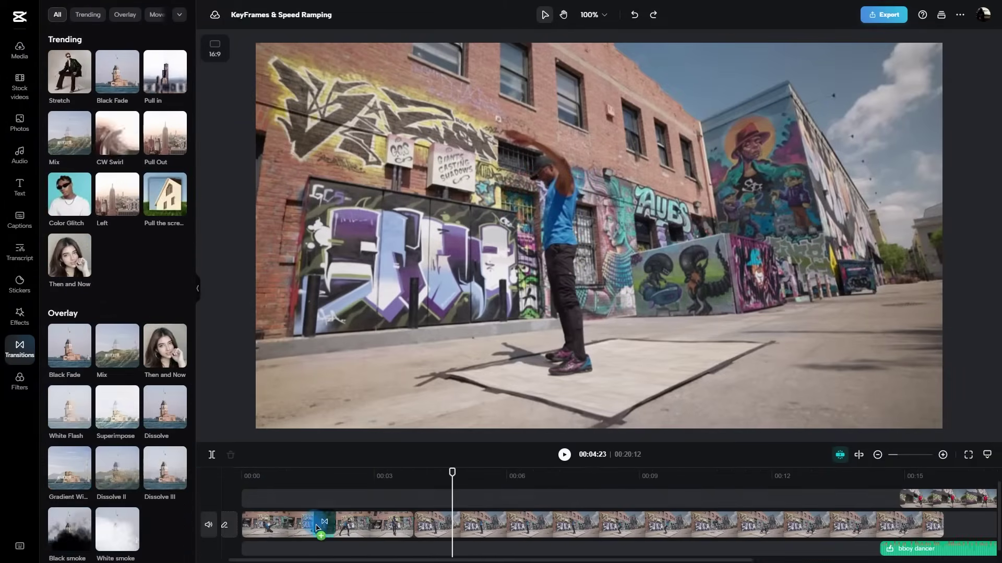
pyautogui.moveTo(316, 528); pyautogui.dragTo(316, 528)
pyautogui.moveTo(70, 194); pyautogui.dragTo(413, 525)
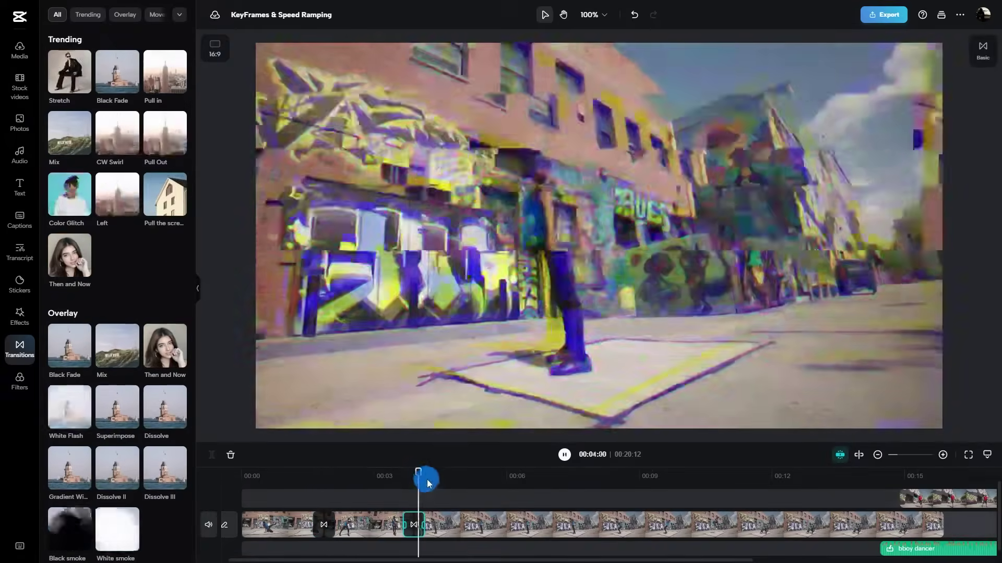
pyautogui.moveTo(427, 482); pyautogui.dragTo(230, 473)
pyautogui.click(564, 454)
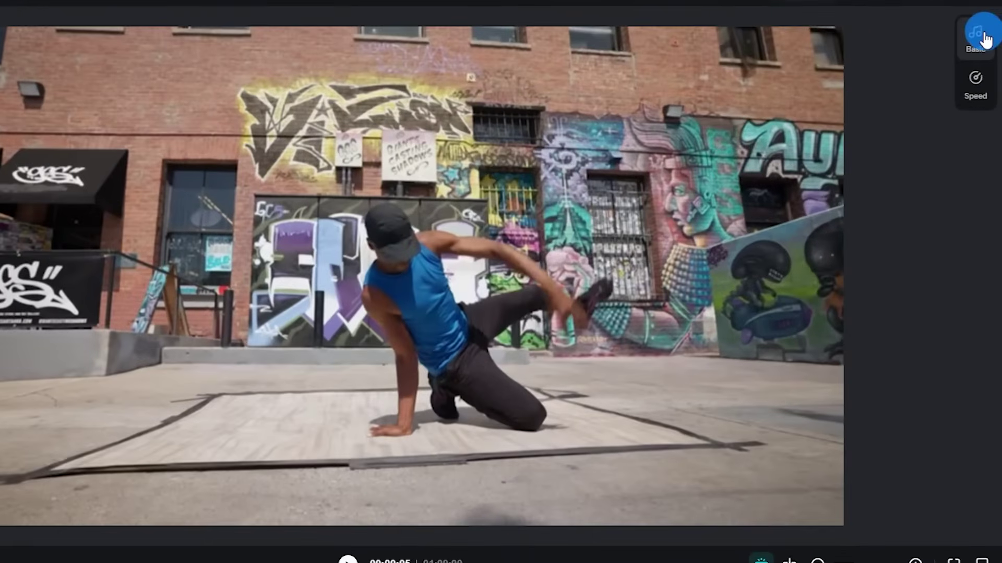
pyautogui.click(983, 50)
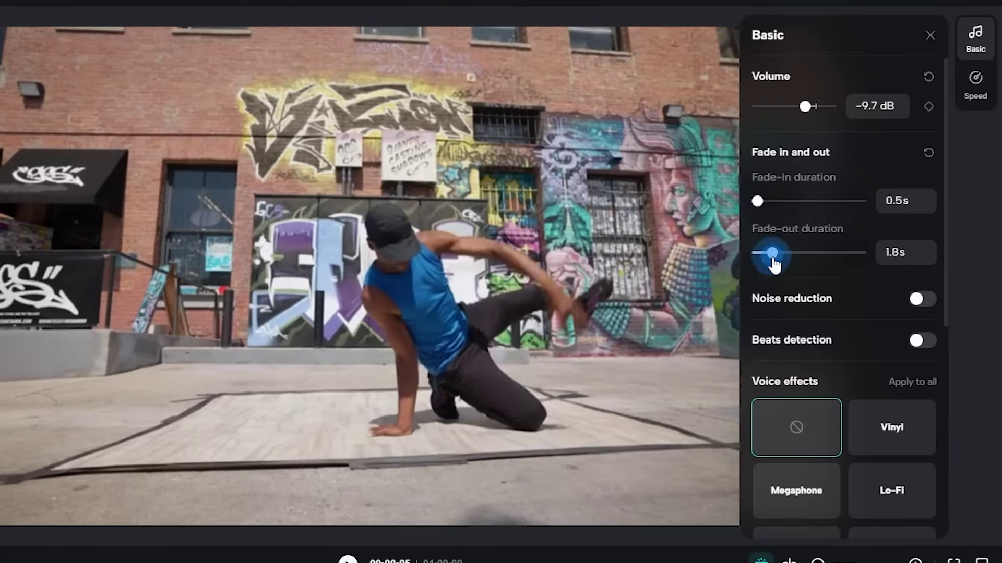
# Step: Scroll the audio Basic panel down to Voice effects
pyautogui.scroll(-3, 873, 349)
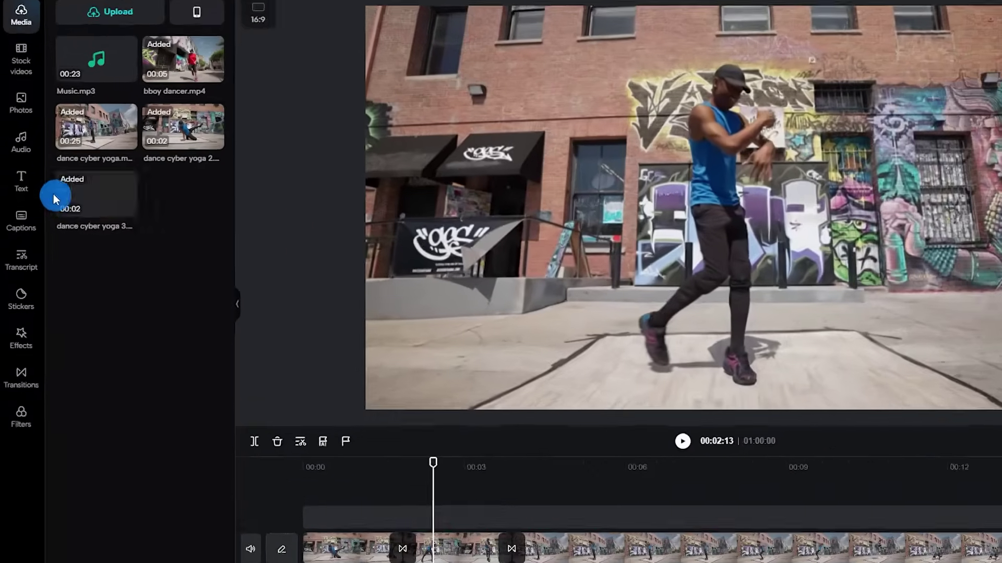
# Step: Add the WHOA!! title, reword it to WOW!!, and drop a sticker over the clip
pyautogui.click(21, 180)
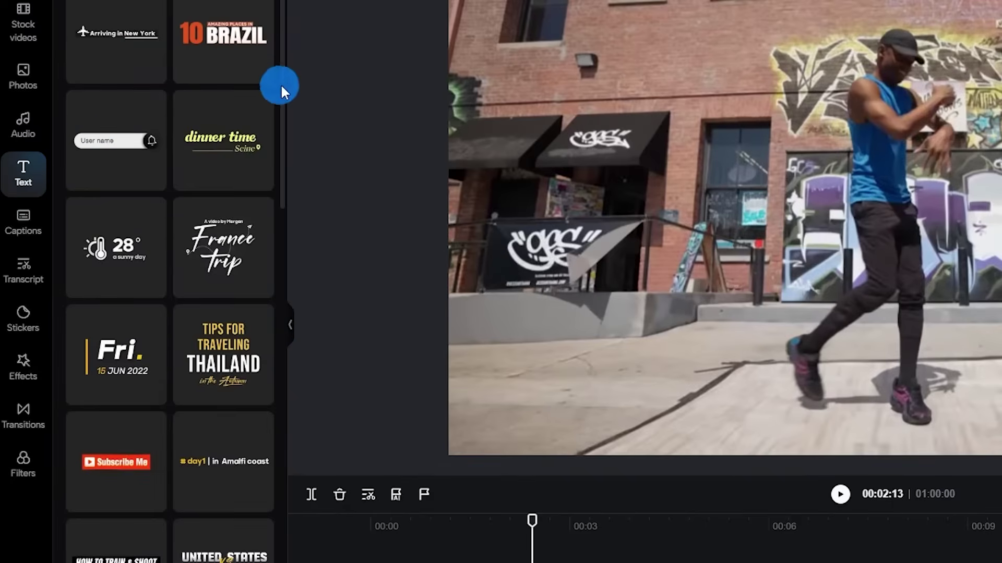
pyautogui.moveTo(282, 91); pyautogui.dragTo(279, 494)
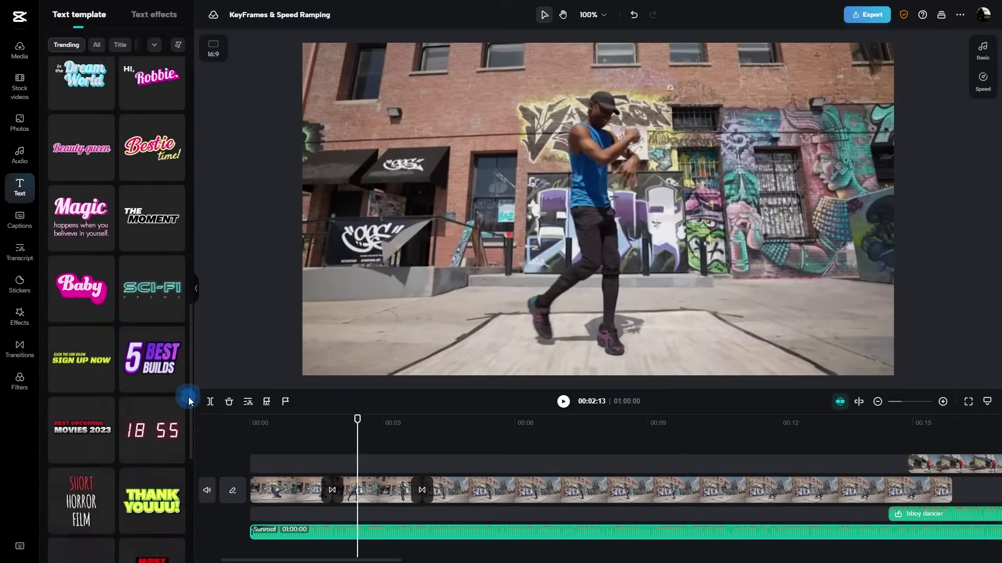
pyautogui.moveTo(189, 401); pyautogui.dragTo(189, 470)
pyautogui.click(81, 538)
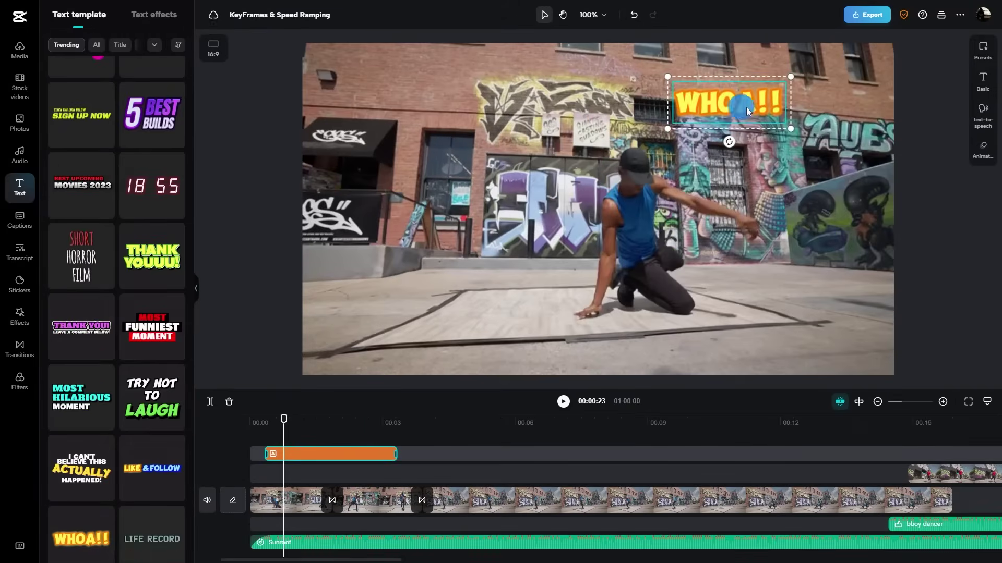
pyautogui.click(749, 110)
pyautogui.click(855, 71)
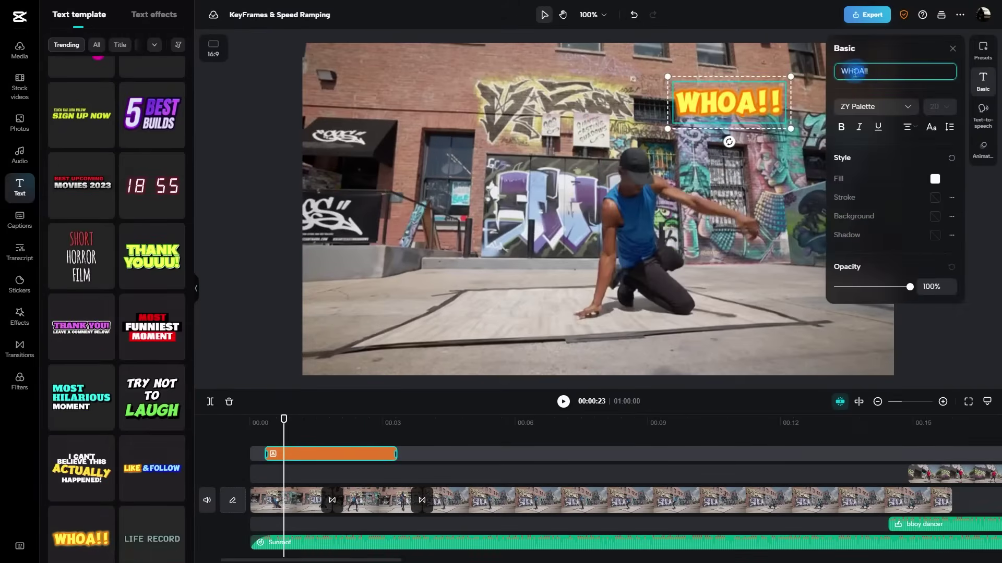
pyautogui.write('OW')
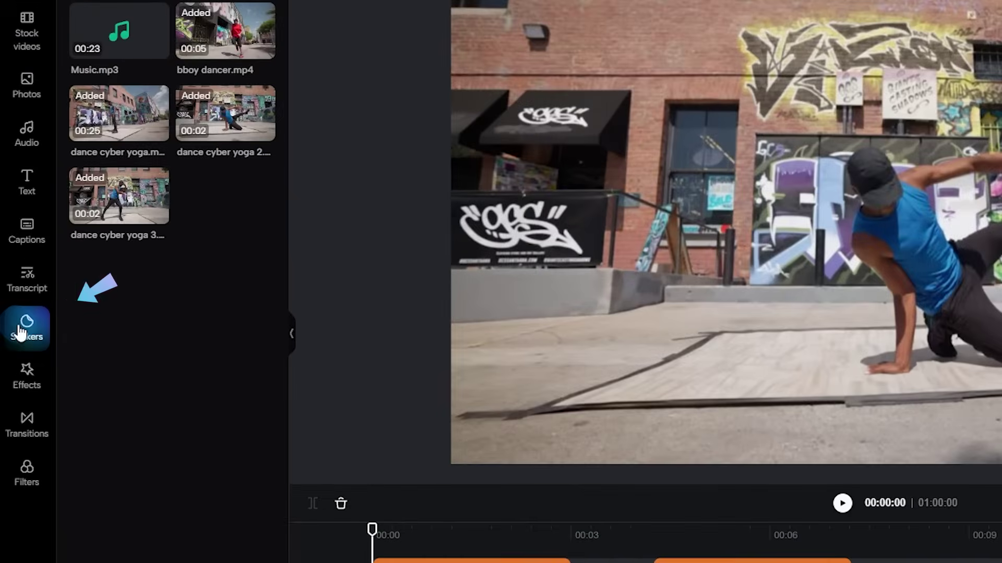
pyautogui.click(20, 334)
pyautogui.moveTo(286, 122); pyautogui.dragTo(288, 480)
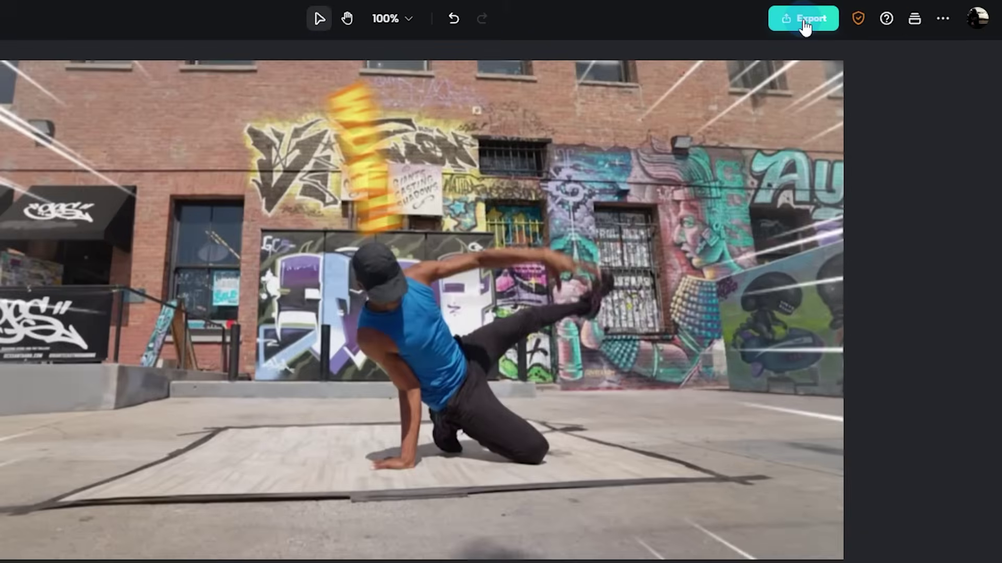
# Step: Download-export the video at 1080p high quality, then share it for review with comments
pyautogui.click(868, 17)
pyautogui.click(769, 361)
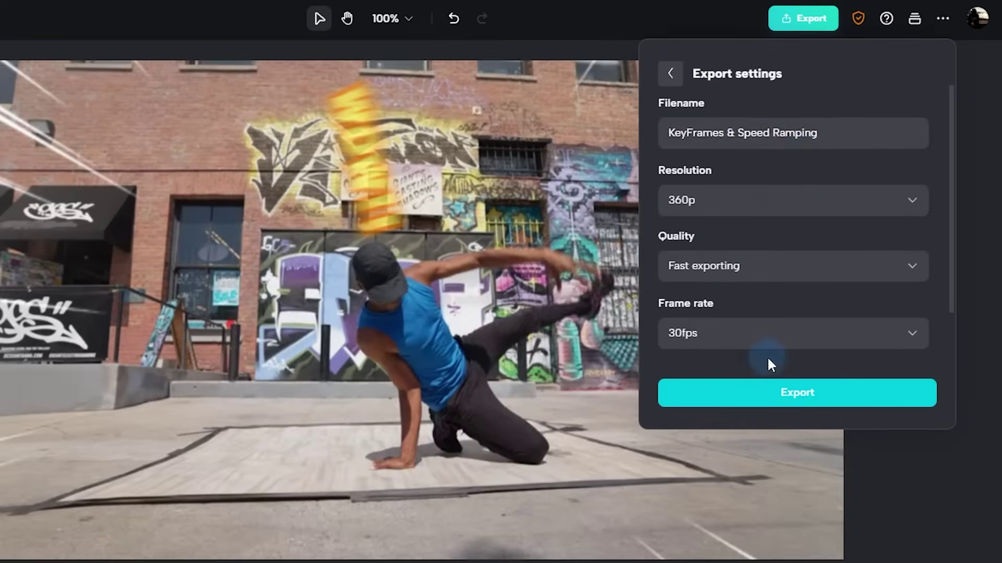
pyautogui.click(787, 211)
pyautogui.click(782, 344)
pyautogui.click(780, 282)
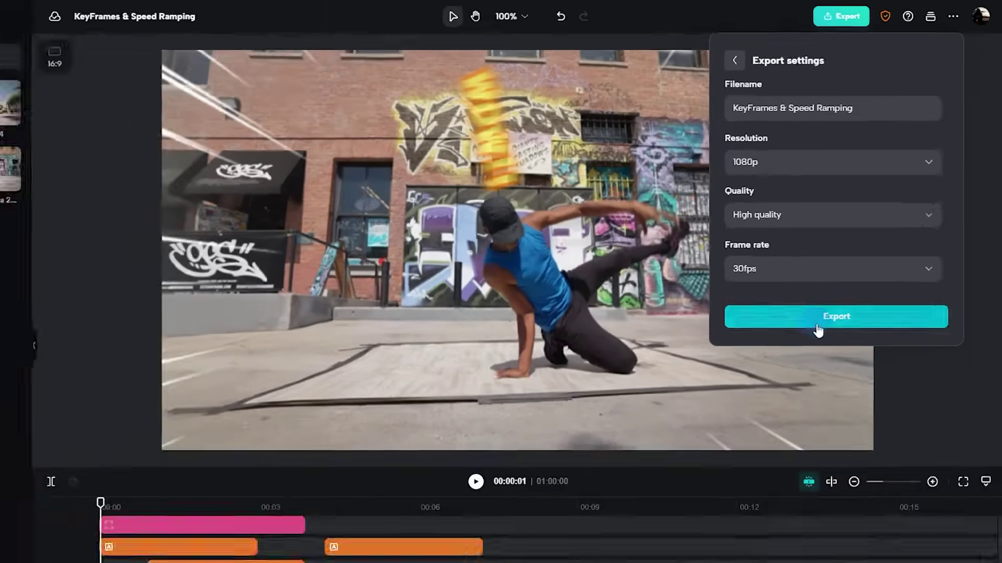
pyautogui.click(793, 396)
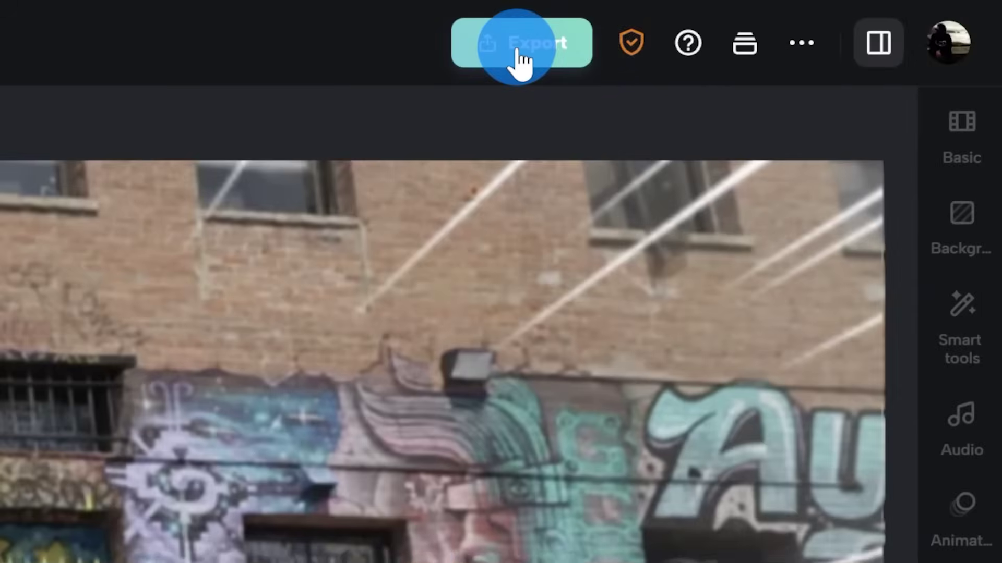
pyautogui.click(517, 52)
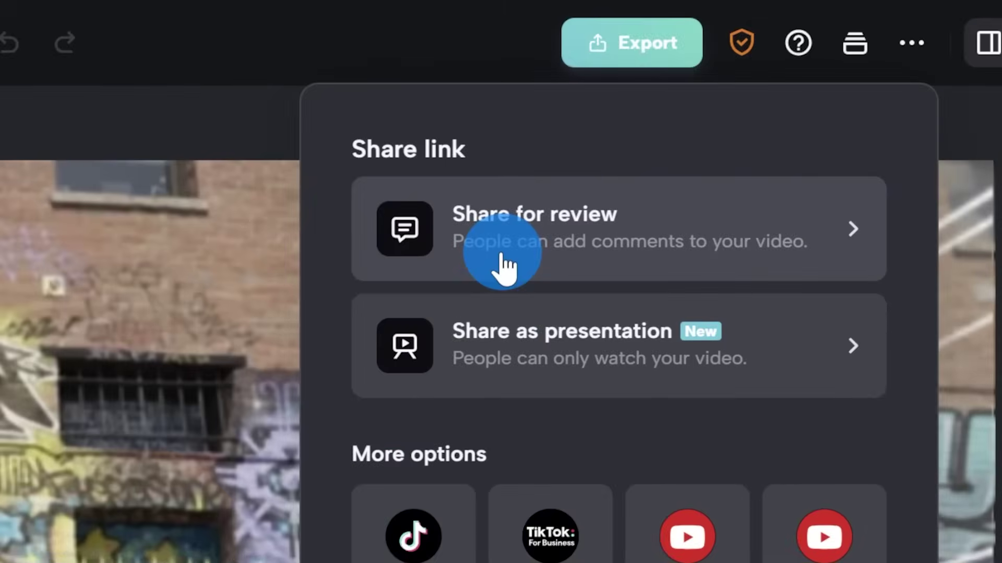
pyautogui.click(501, 266)
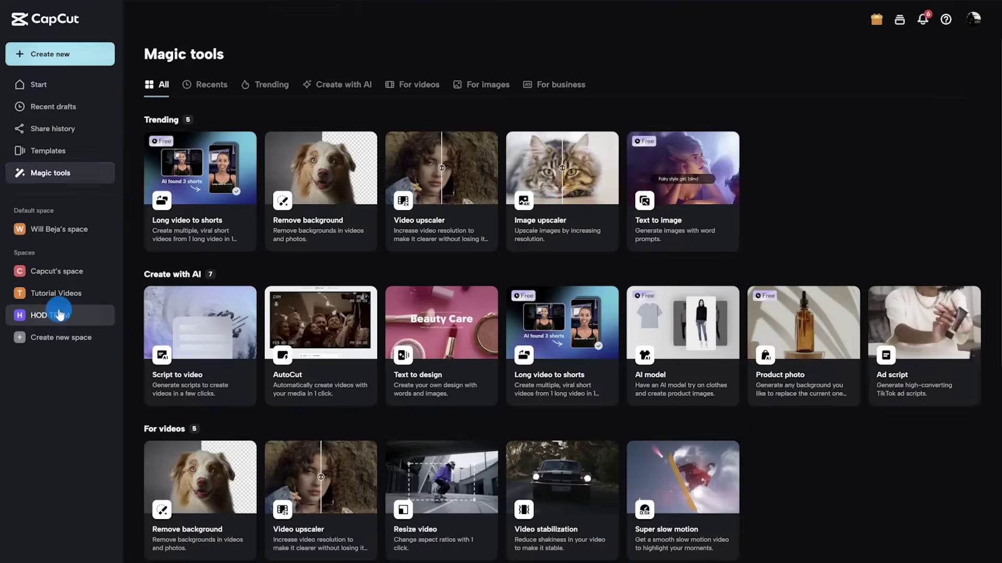
# Step: Return to the HOD TEAM space and filter its files to Drafts to find the project
pyautogui.click(49, 315)
pyautogui.click(323, 265)
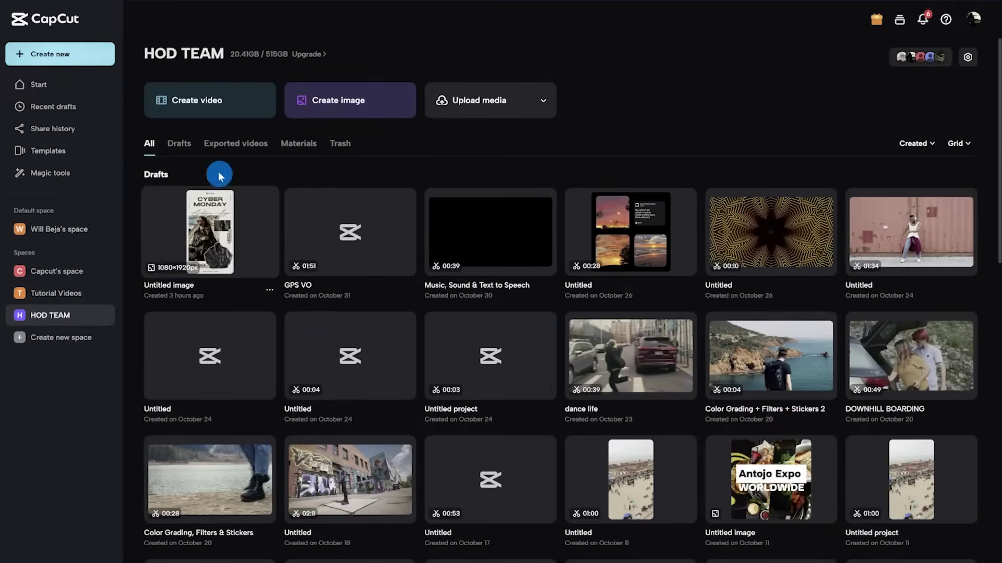
pyautogui.click(179, 144)
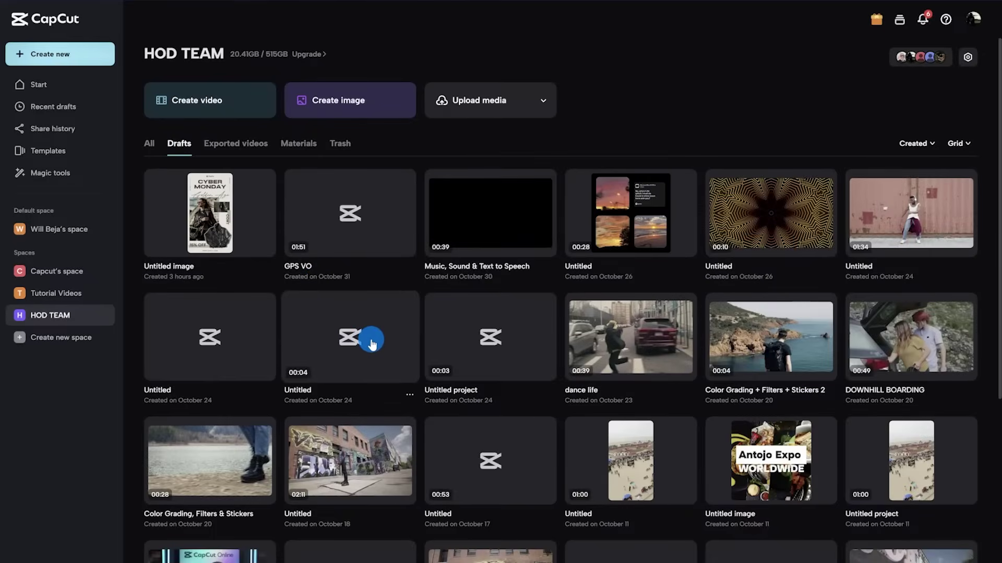
pyautogui.scroll(-5, 372, 343)
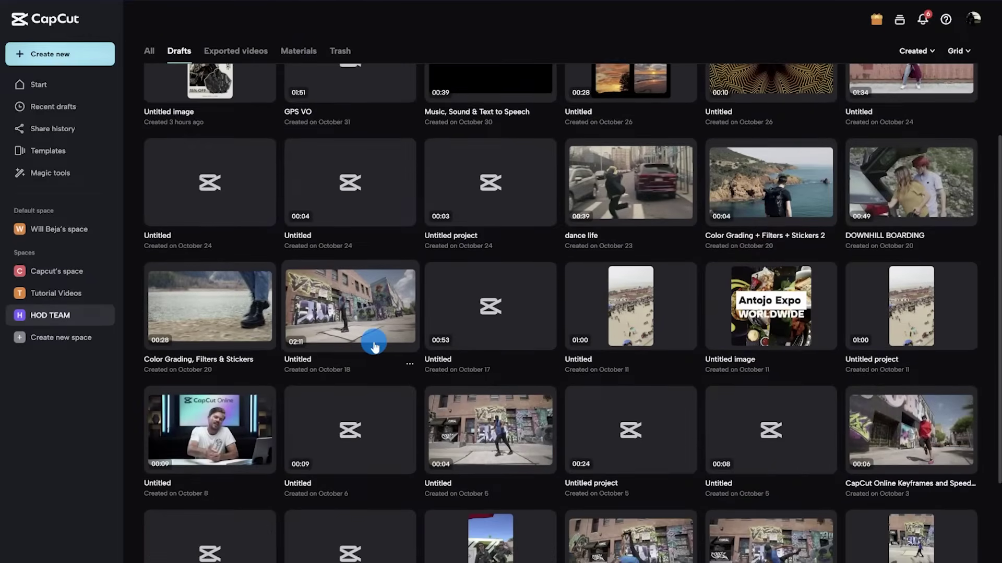
pyautogui.scroll(-1, 374, 346)
pyautogui.scroll(7, 372, 355)
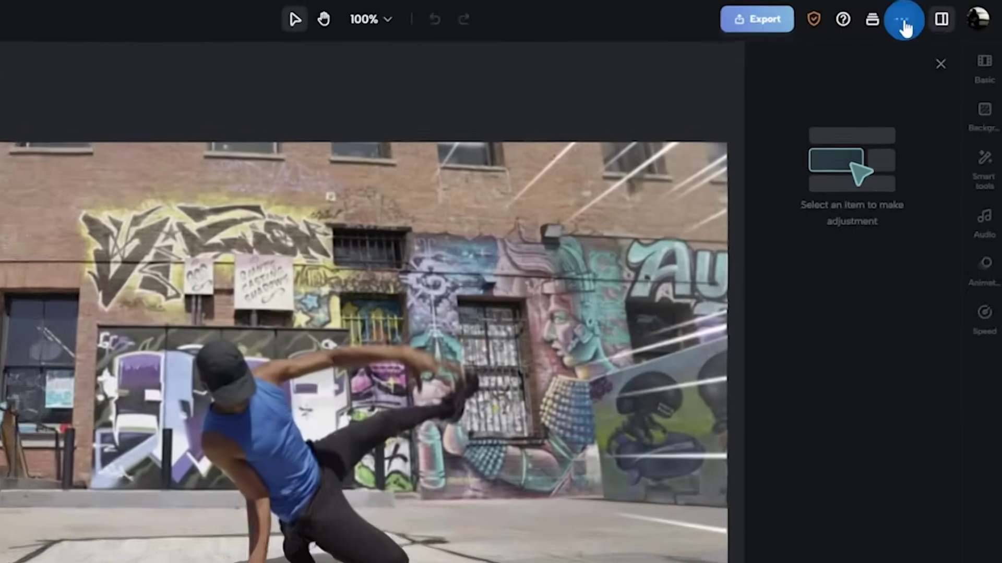
pyautogui.click(939, 17)
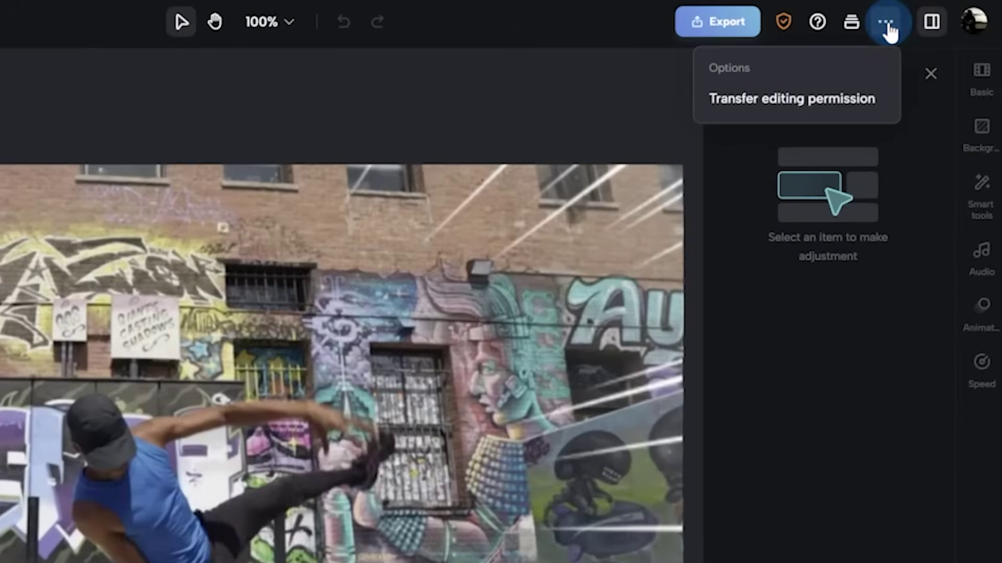
pyautogui.click(877, 100)
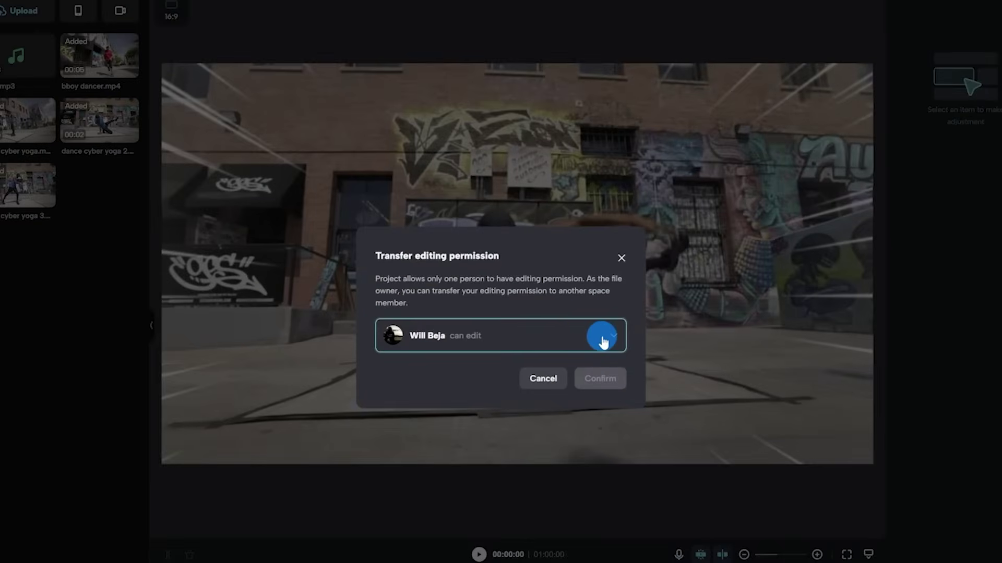
pyautogui.click(603, 342)
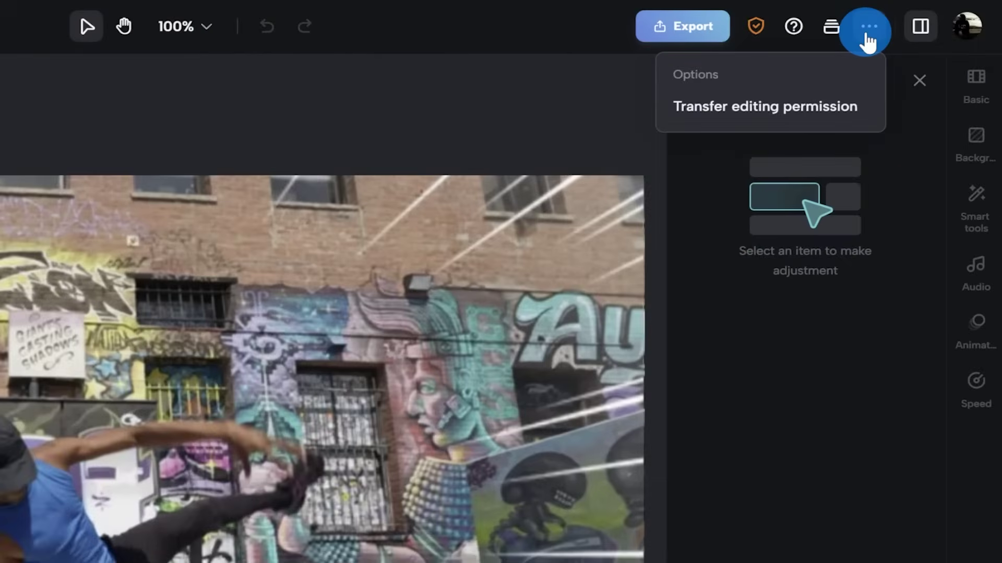
pyautogui.click(764, 107)
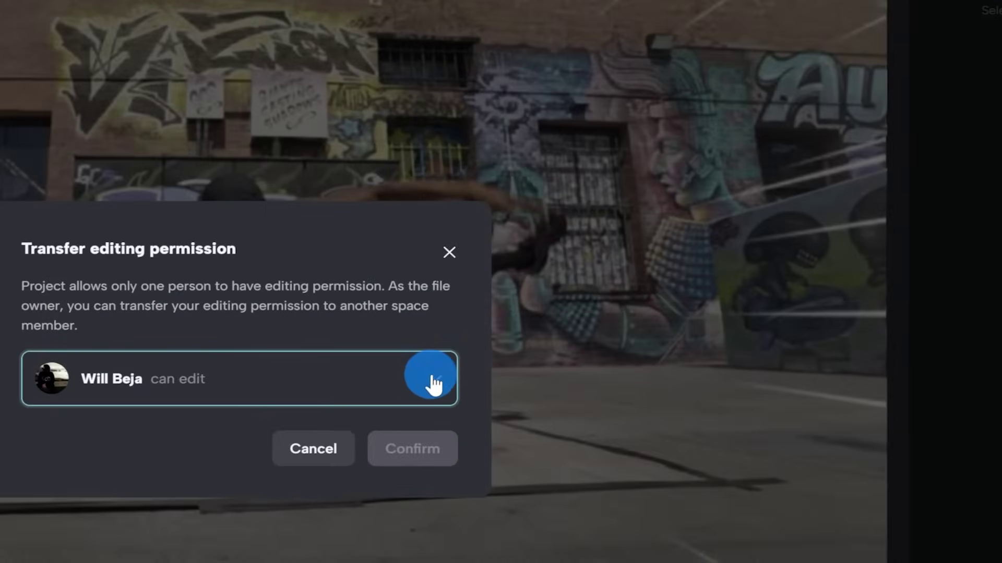
pyautogui.click(433, 385)
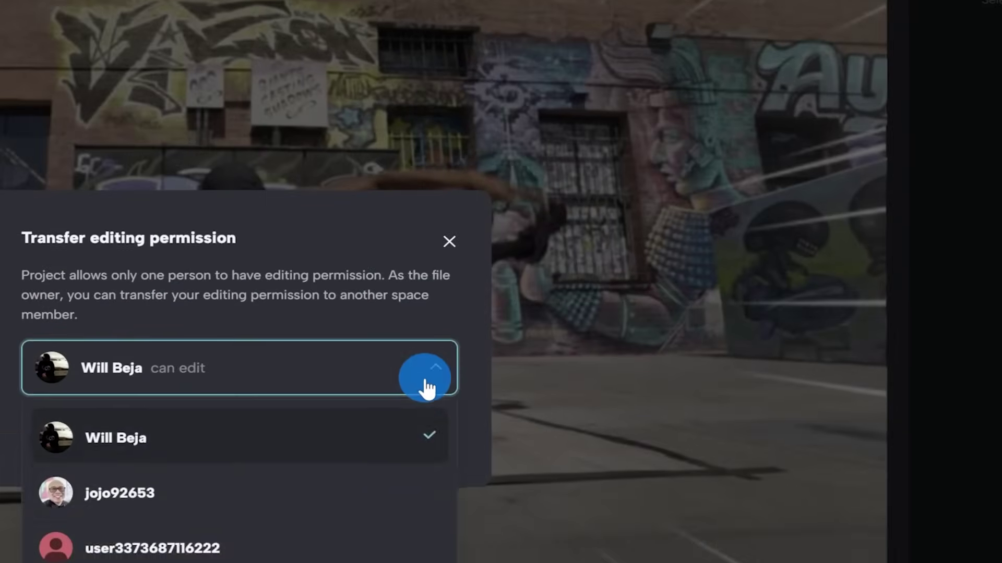
pyautogui.scroll(-2, 399, 560)
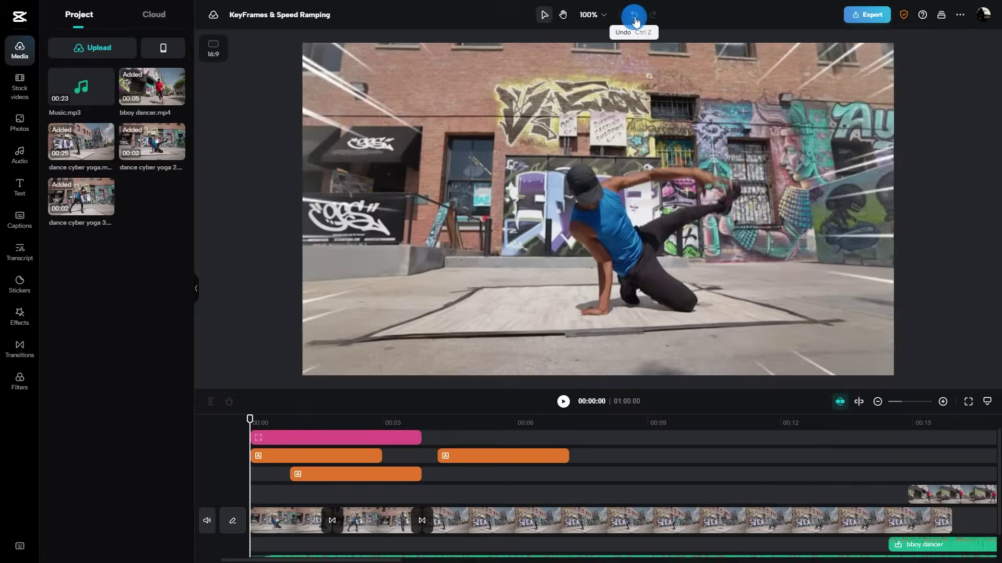
# Step: Undo five edits, removing the pink overlay and both orange text clips
pyautogui.click(651, 22)
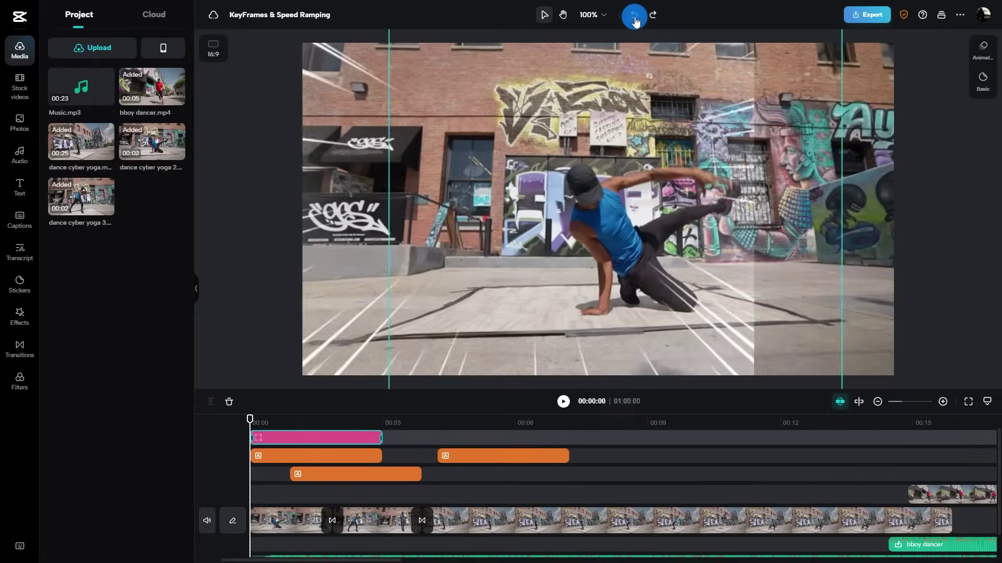
pyautogui.click(652, 22)
pyautogui.click(634, 19)
pyautogui.click(635, 20)
pyautogui.click(635, 20)
pyautogui.click(635, 20)
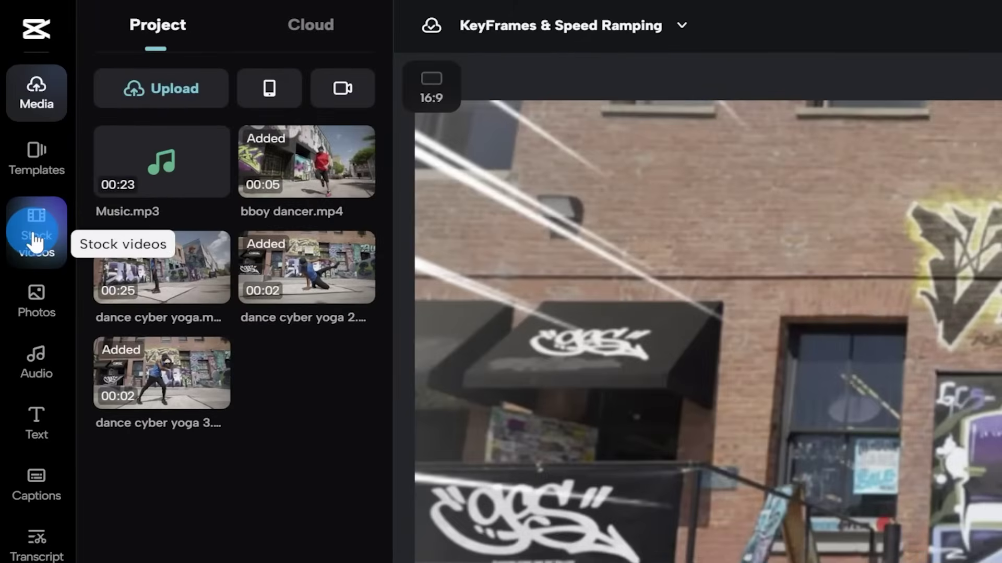
# Step: Browse through the stock video library
pyautogui.click(34, 241)
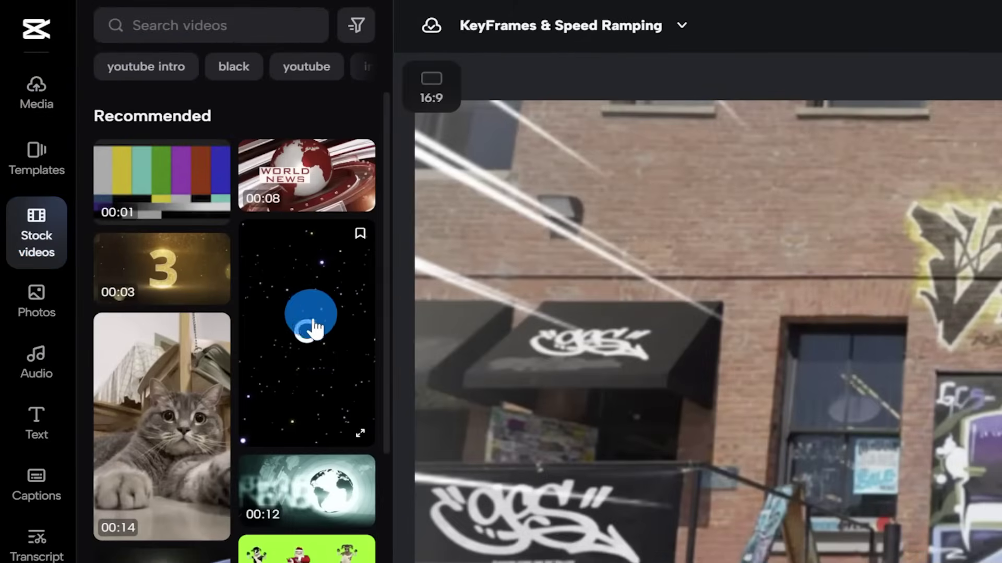
pyautogui.scroll(-7, 334, 373)
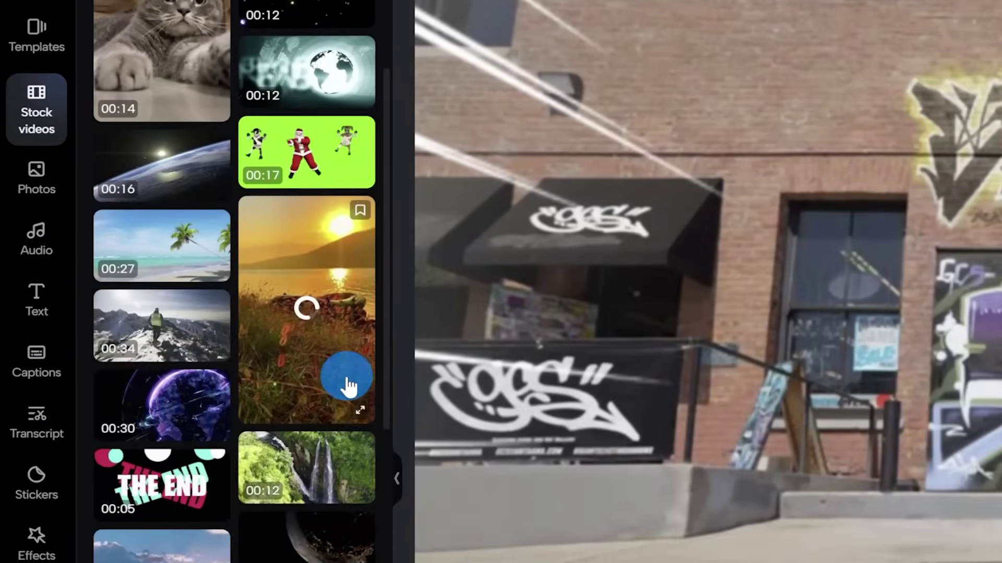
pyautogui.scroll(-10, 350, 386)
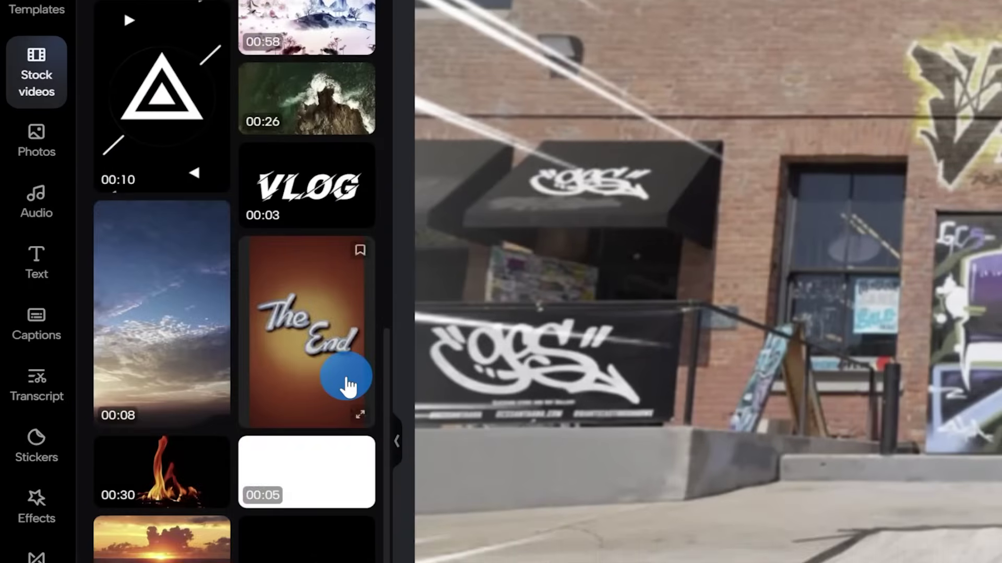
pyautogui.scroll(-5, 344, 381)
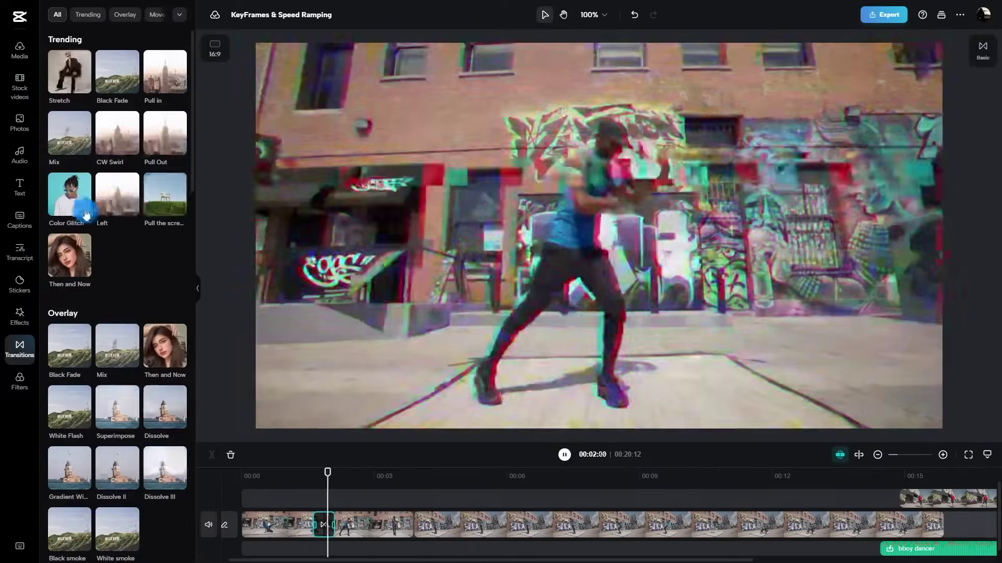
# Step: Add the Sunroof song as background music beneath the dance clips
pyautogui.click(987, 49)
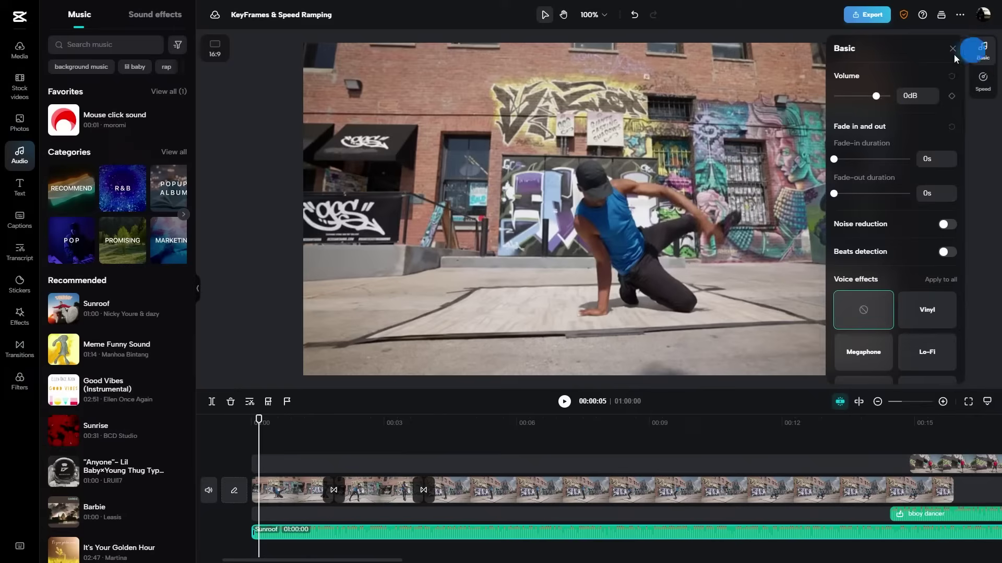